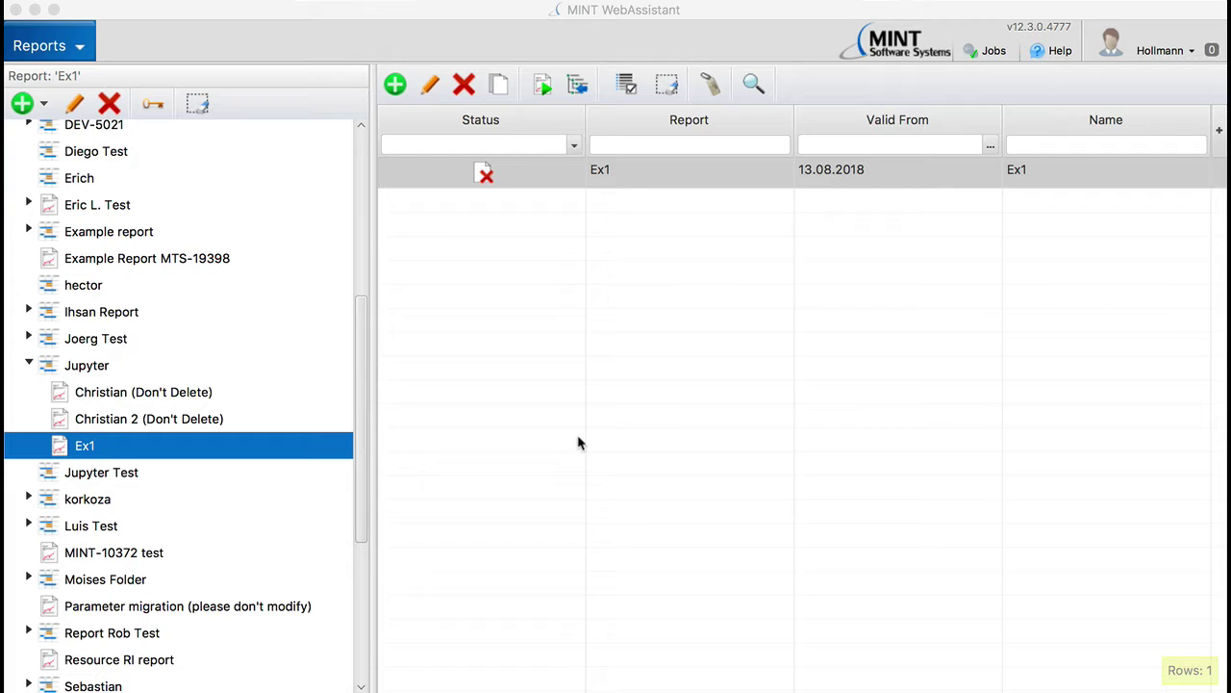
# Step: Open the Ex1 report for editing, execute its query and send the results to Jupyter
pyautogui.doubleClick(583, 172)
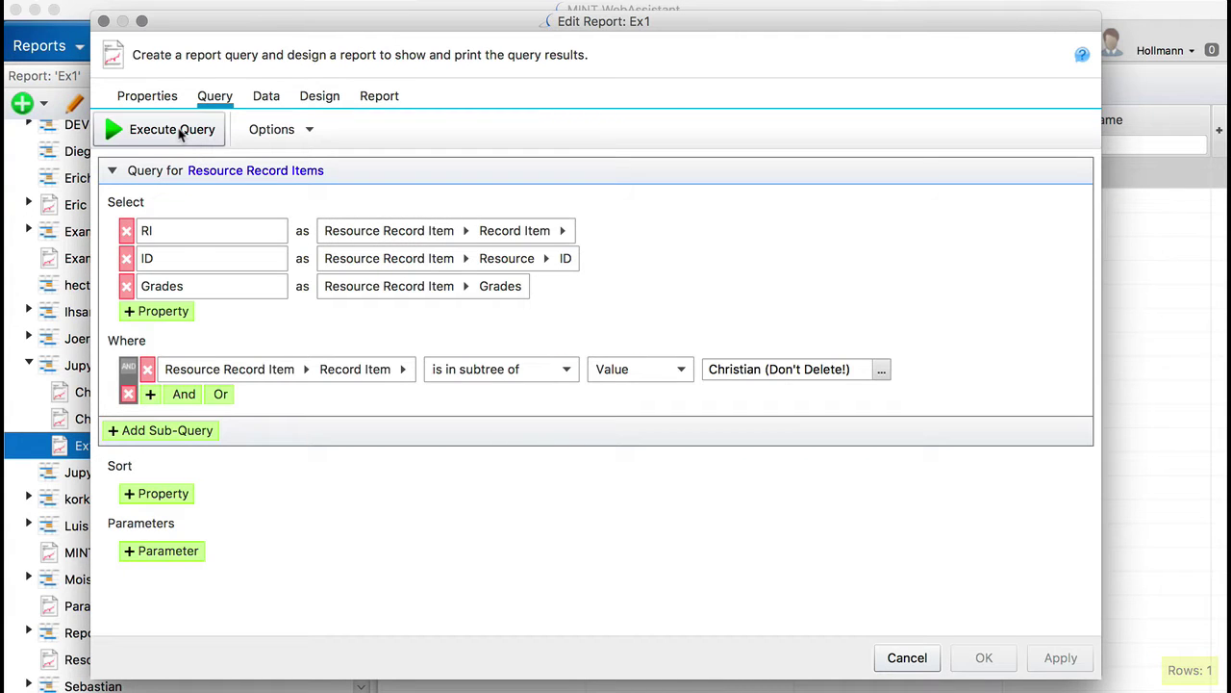
pyautogui.click(179, 132)
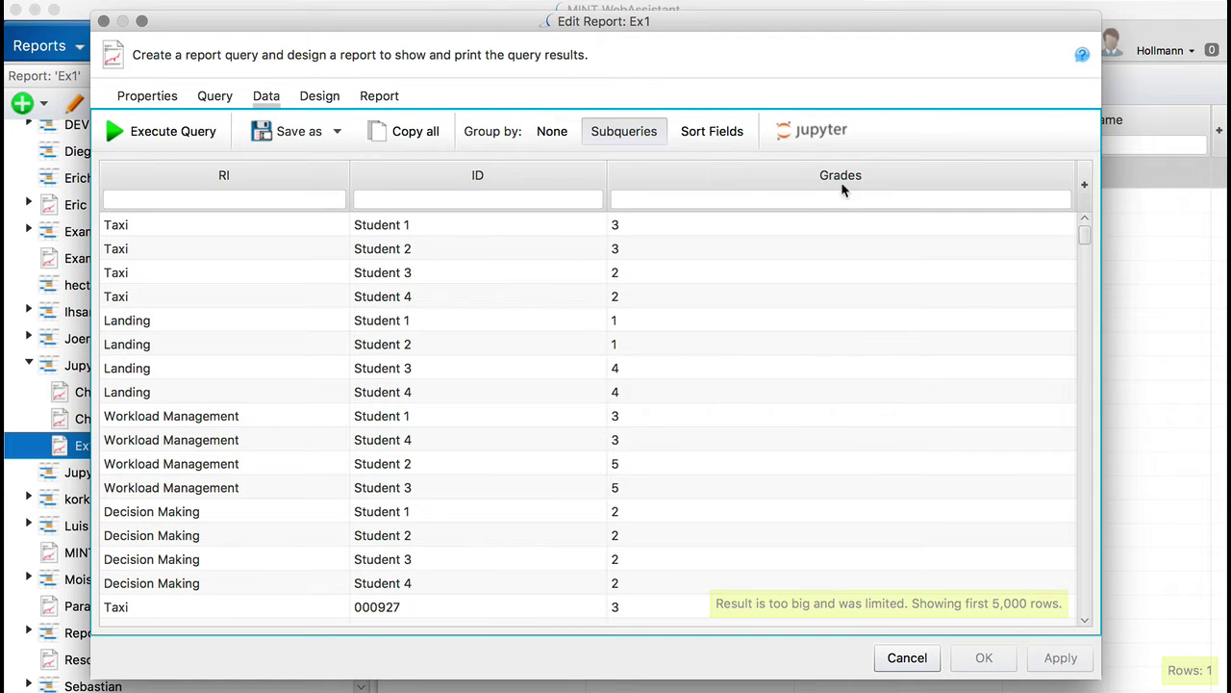
pyautogui.click(819, 130)
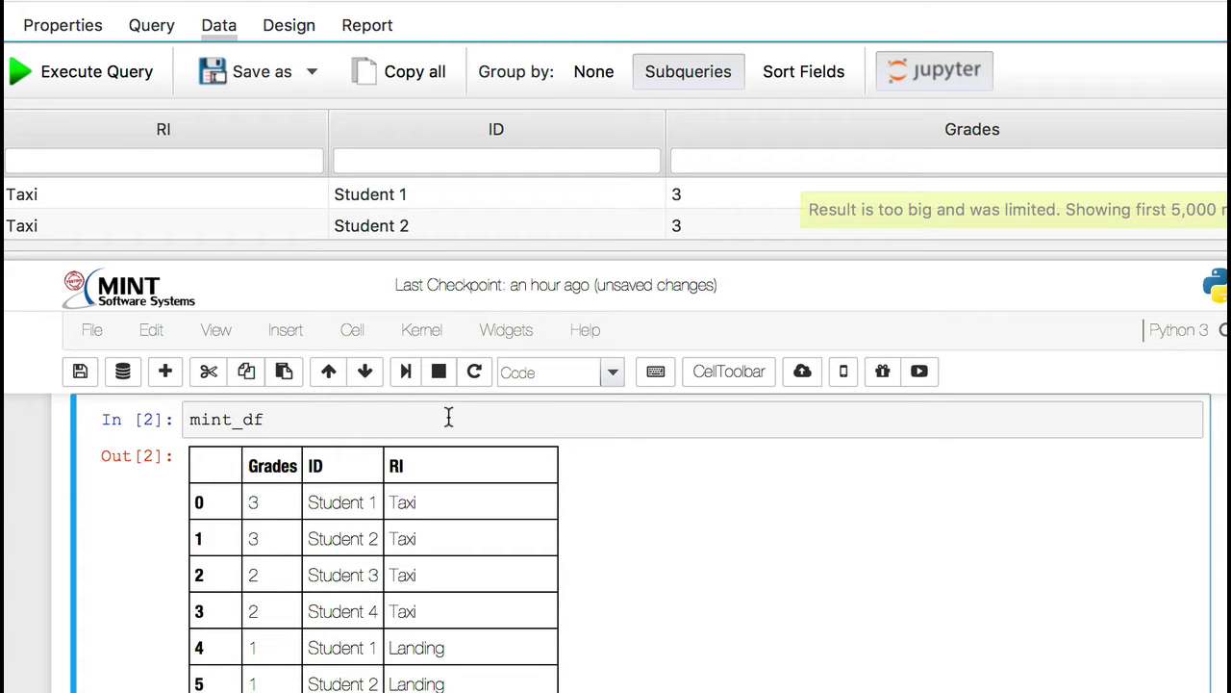
# Step: Replace the mint_df code cell's content with a rendered Markdown heading reading "## describe mint_df"
pyautogui.moveTo(348, 424); pyautogui.dragTo(181, 418)
pyautogui.press('BackSpace')
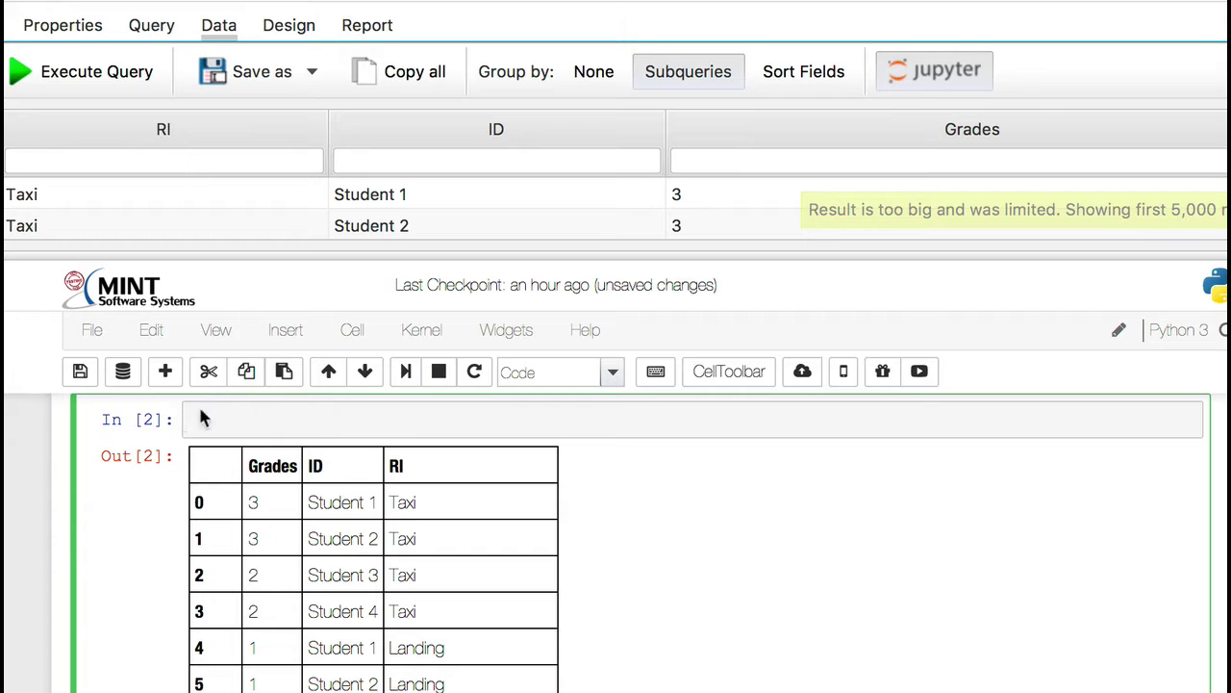
pyautogui.click(612, 372)
pyautogui.click(584, 445)
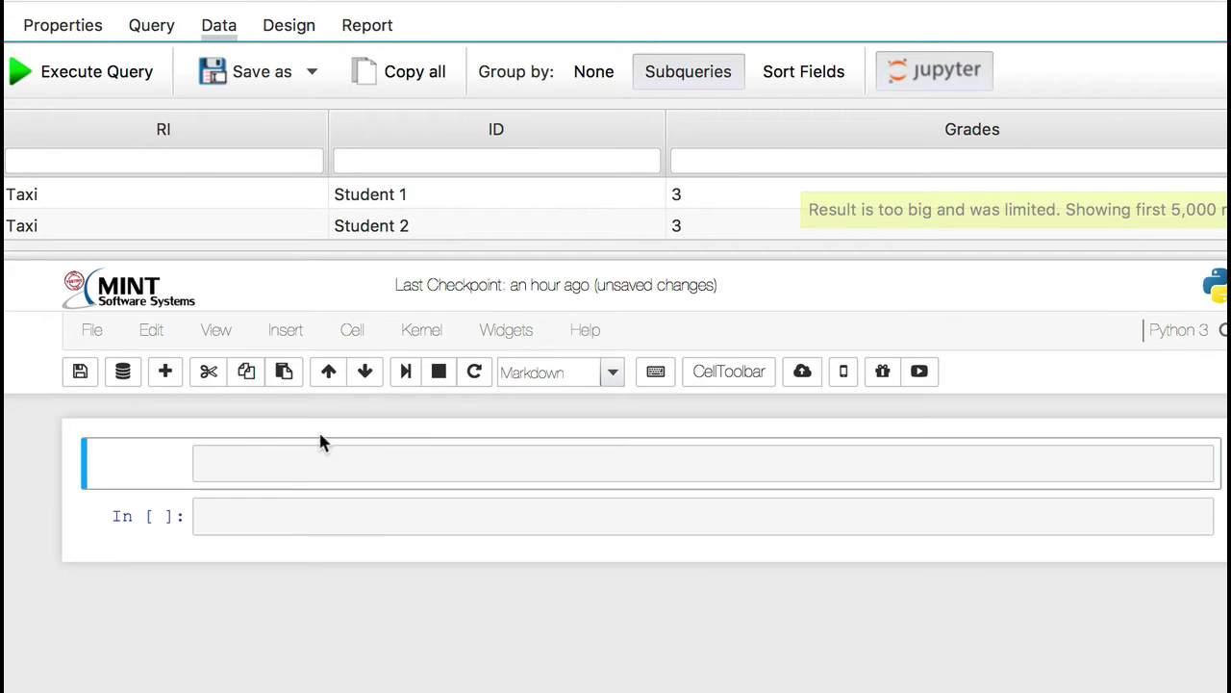
pyautogui.click(248, 462)
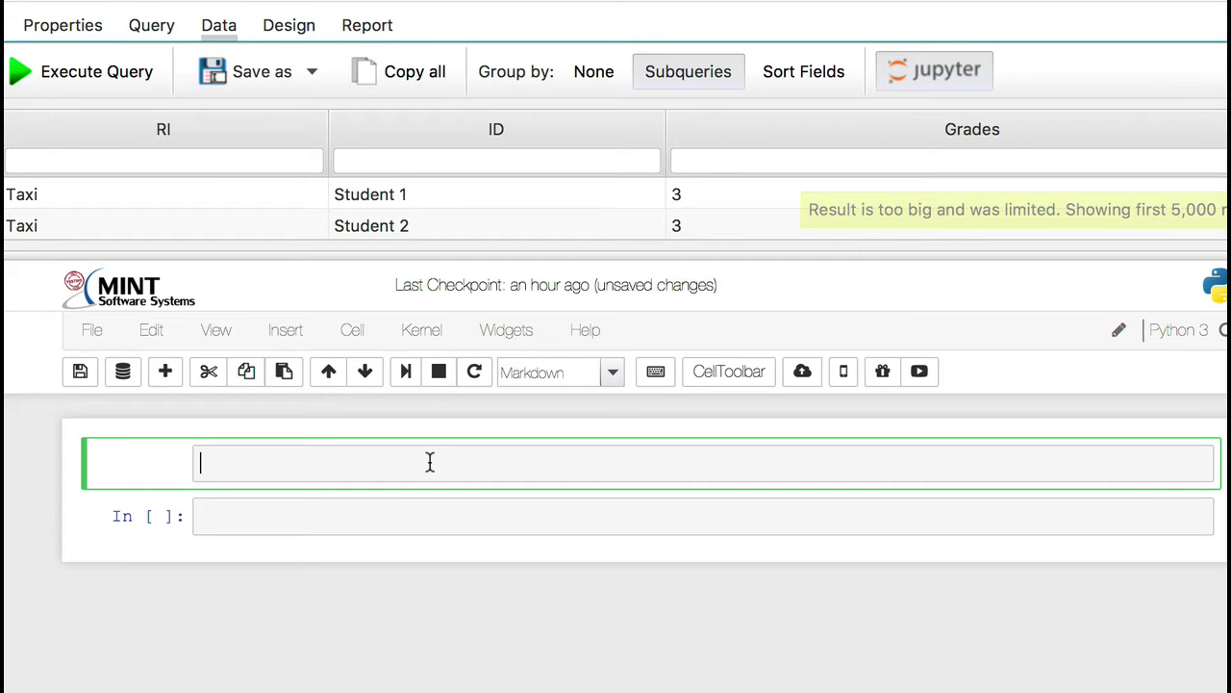
pyautogui.write('##')
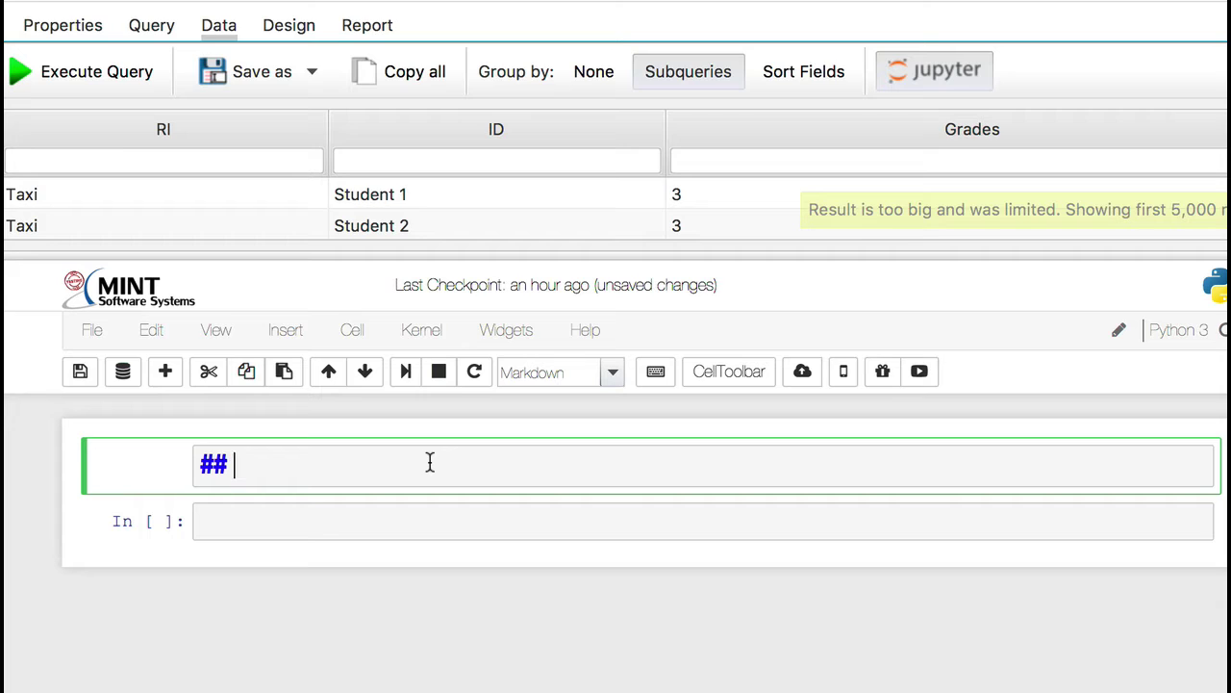
pyautogui.write(' describe m')
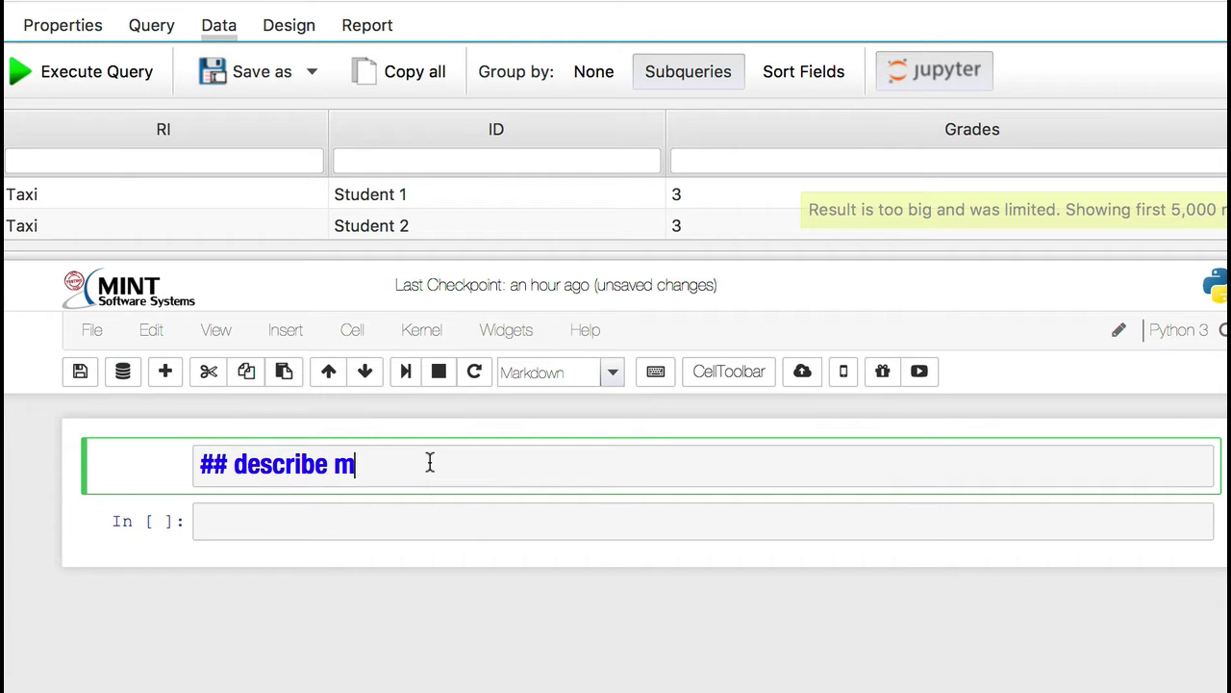
pyautogui.write('int_df')
pyautogui.hotkey('shift', 'Return')
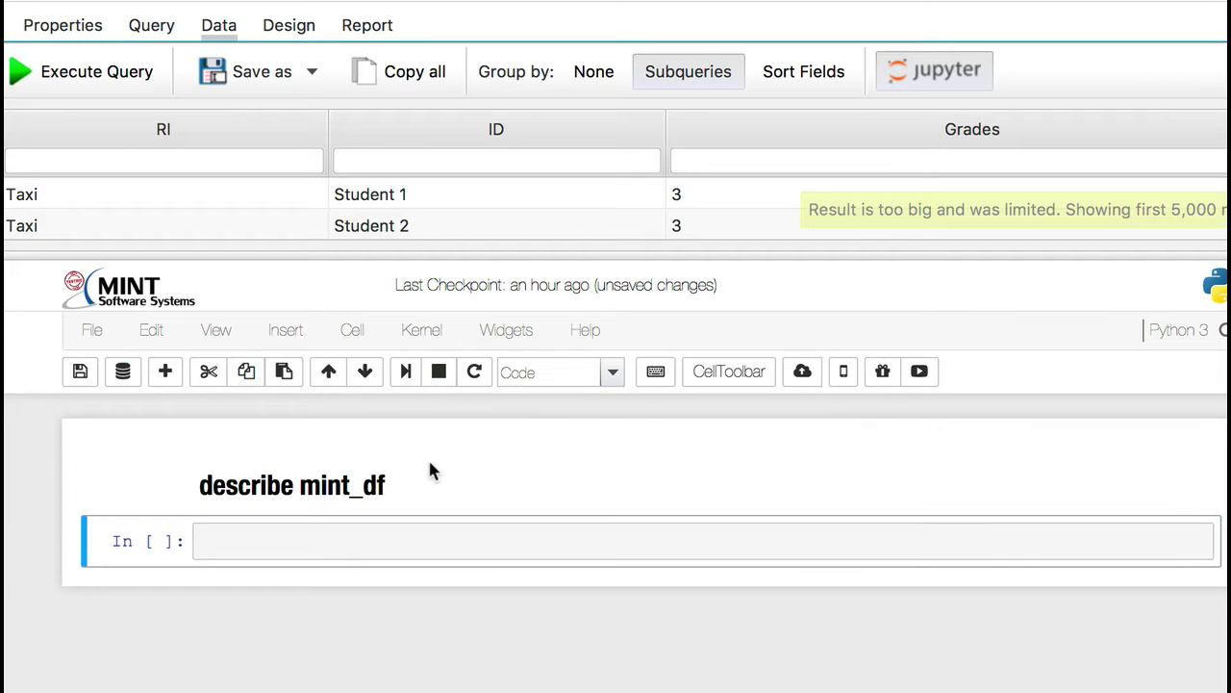
# Step: Run mint_df.info() in the empty code cell under the "describe mint_df" heading
pyautogui.click(364, 543)
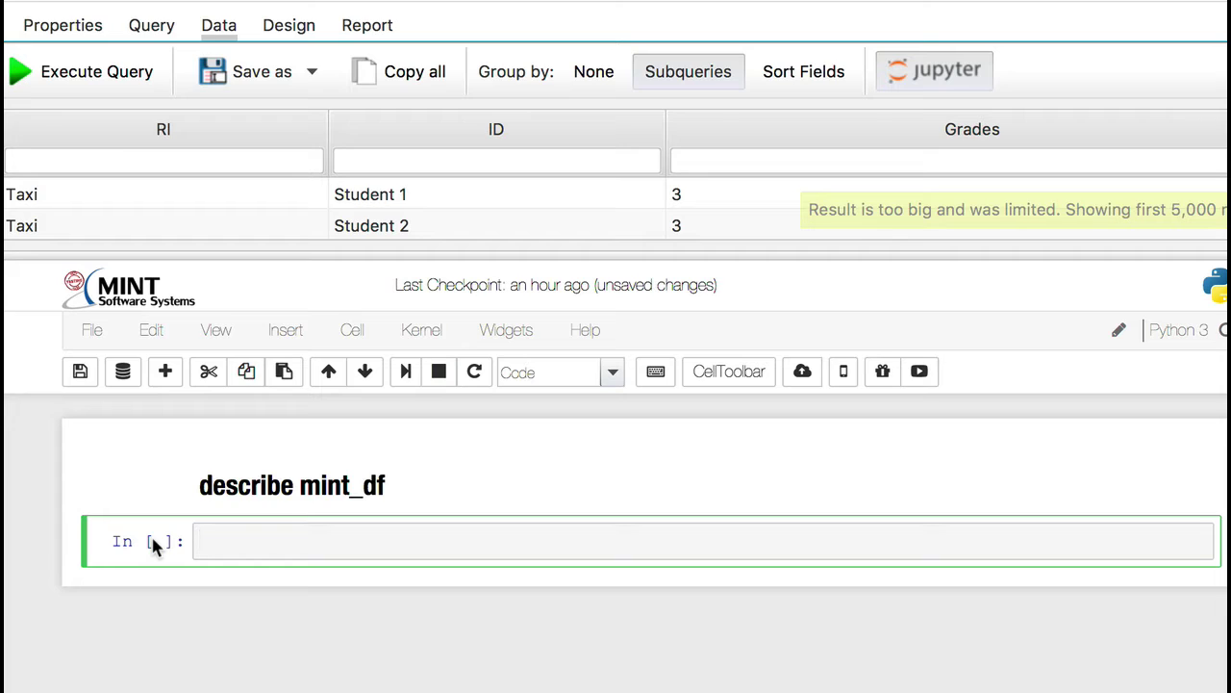
pyautogui.write('mint_df.info()')
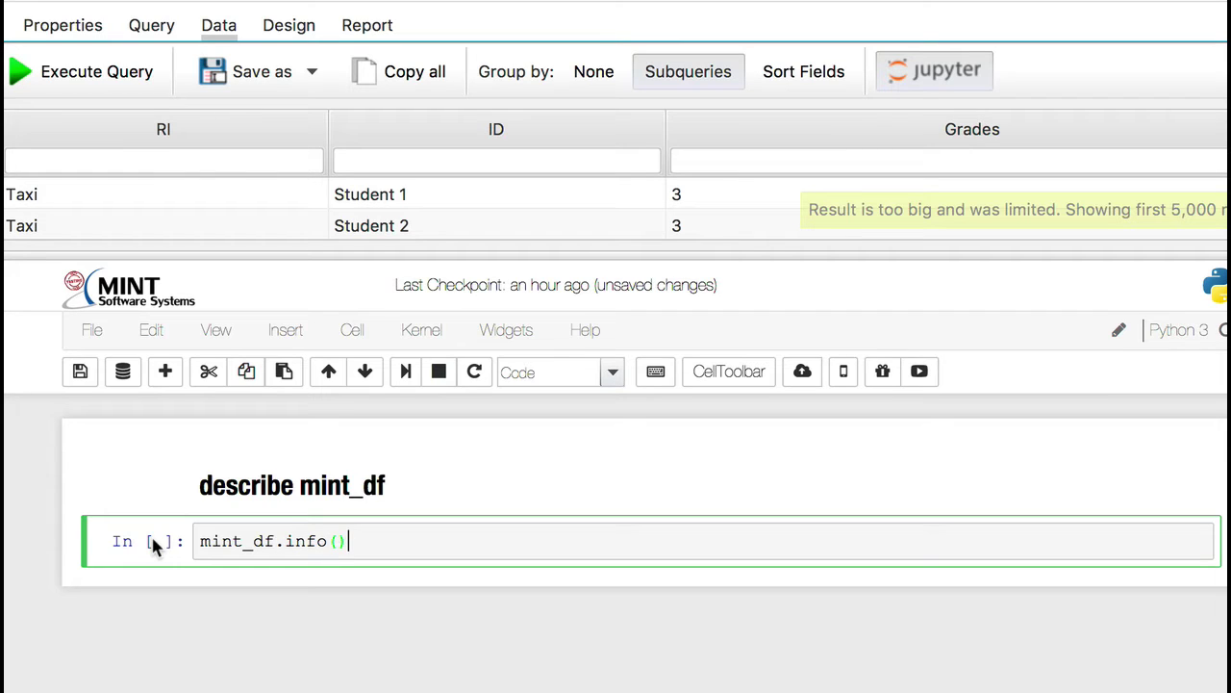
pyautogui.hotkey('shift', 'Return')
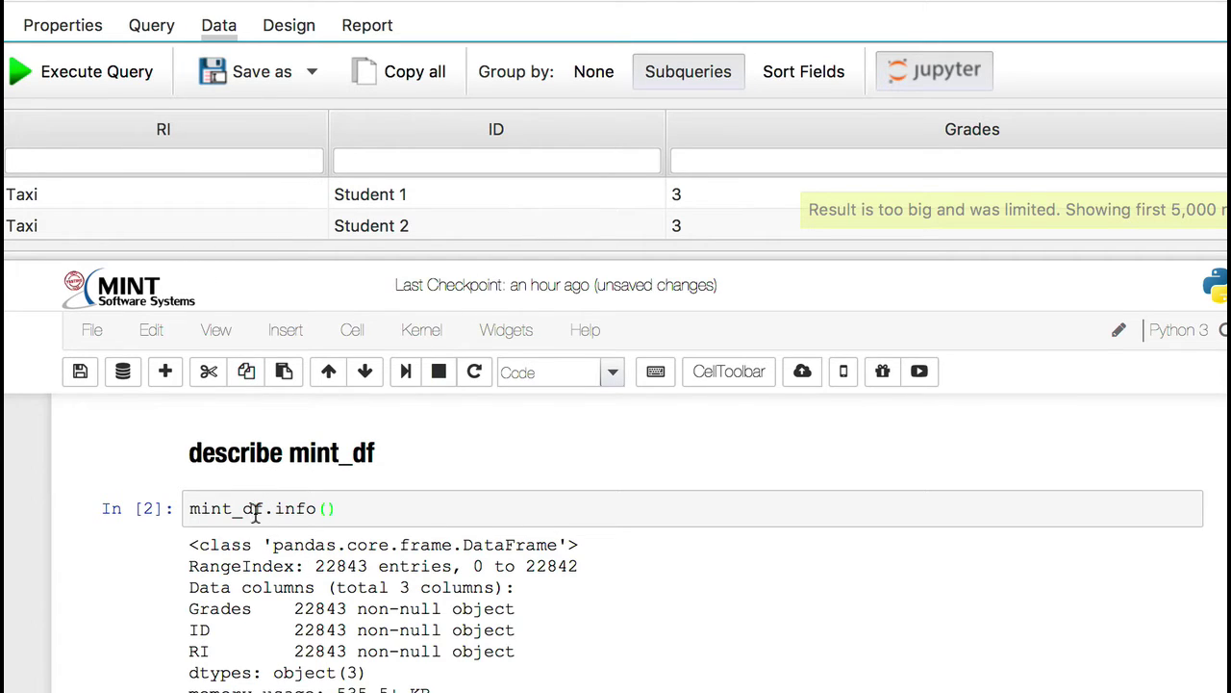
# Step: Turn the empty cell below the info output into a rendered Markdown heading reading "## select * from mint_df"
pyautogui.scroll(-3, 488, 606)
pyautogui.click(488, 606)
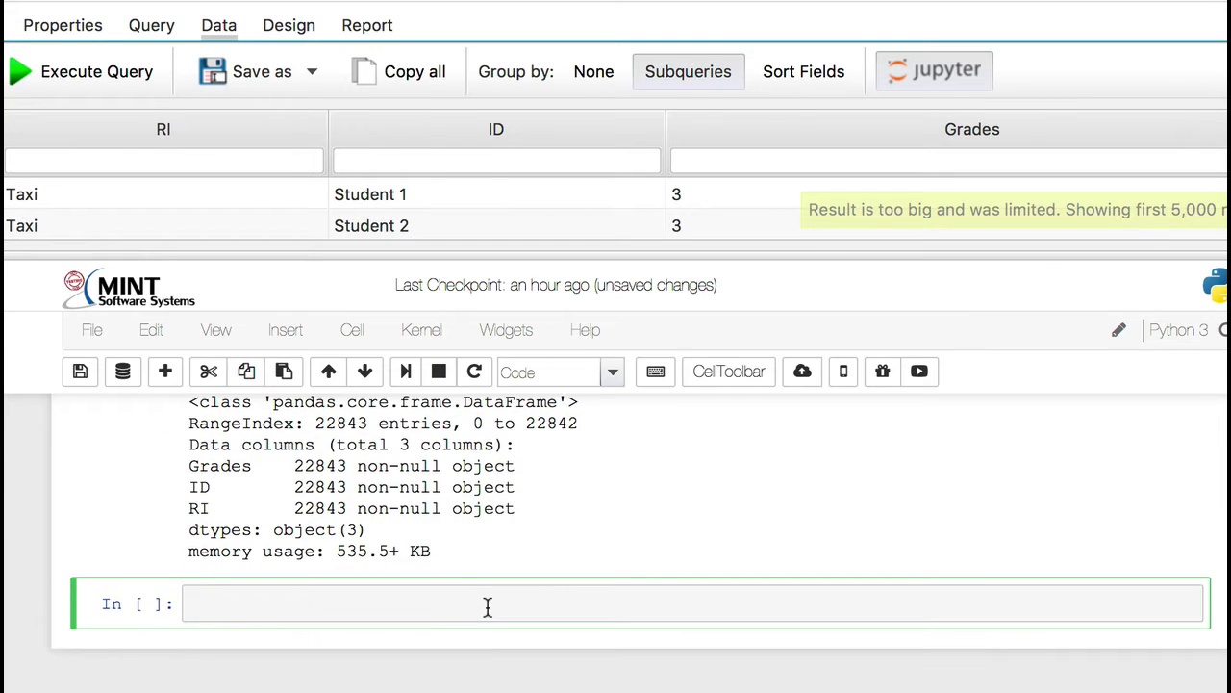
pyautogui.scroll(1, 488, 607)
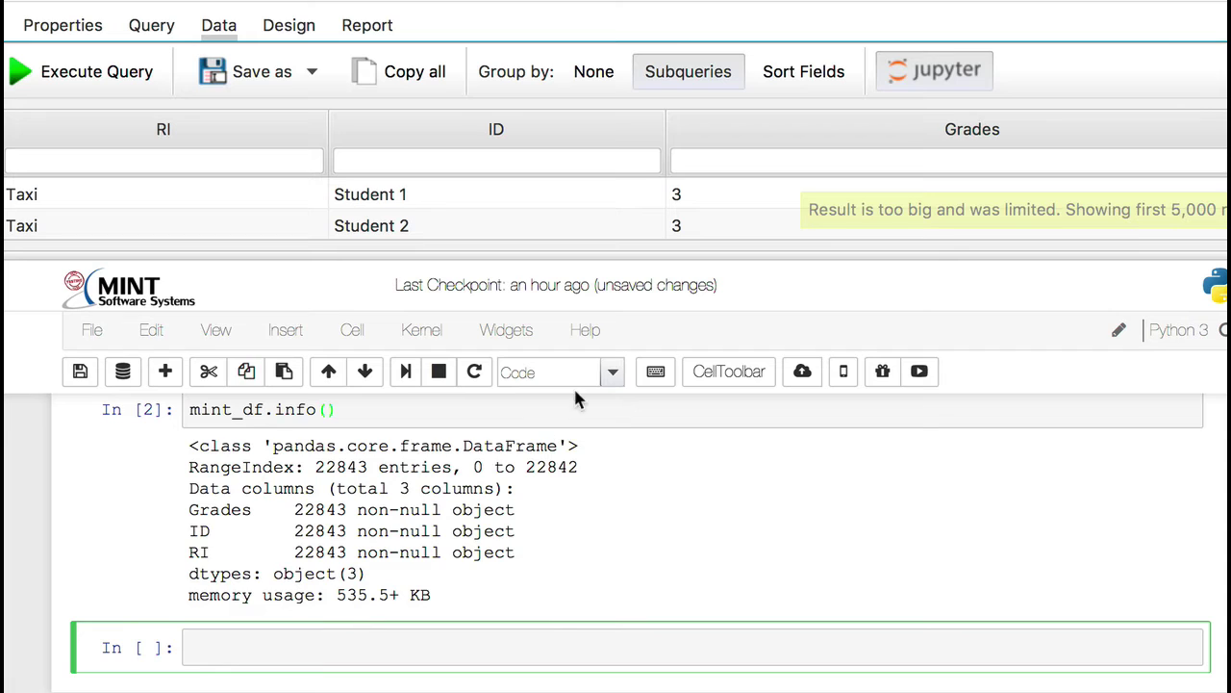
pyautogui.click(610, 372)
pyautogui.click(545, 443)
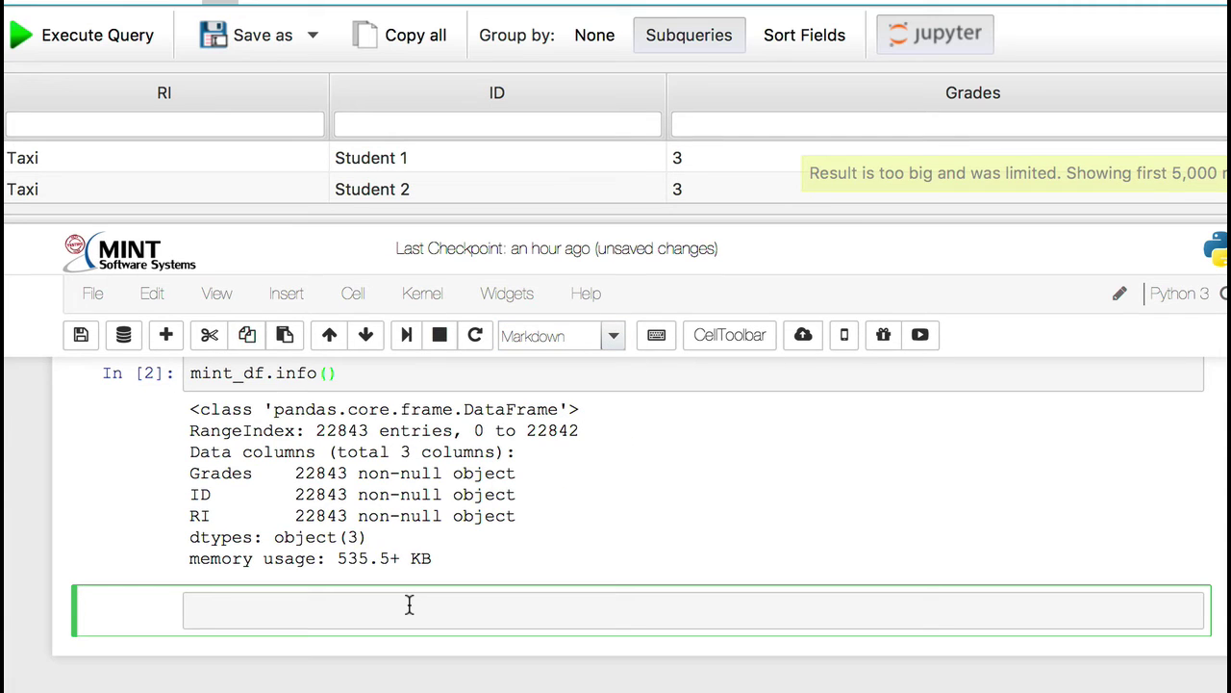
pyautogui.write('##')
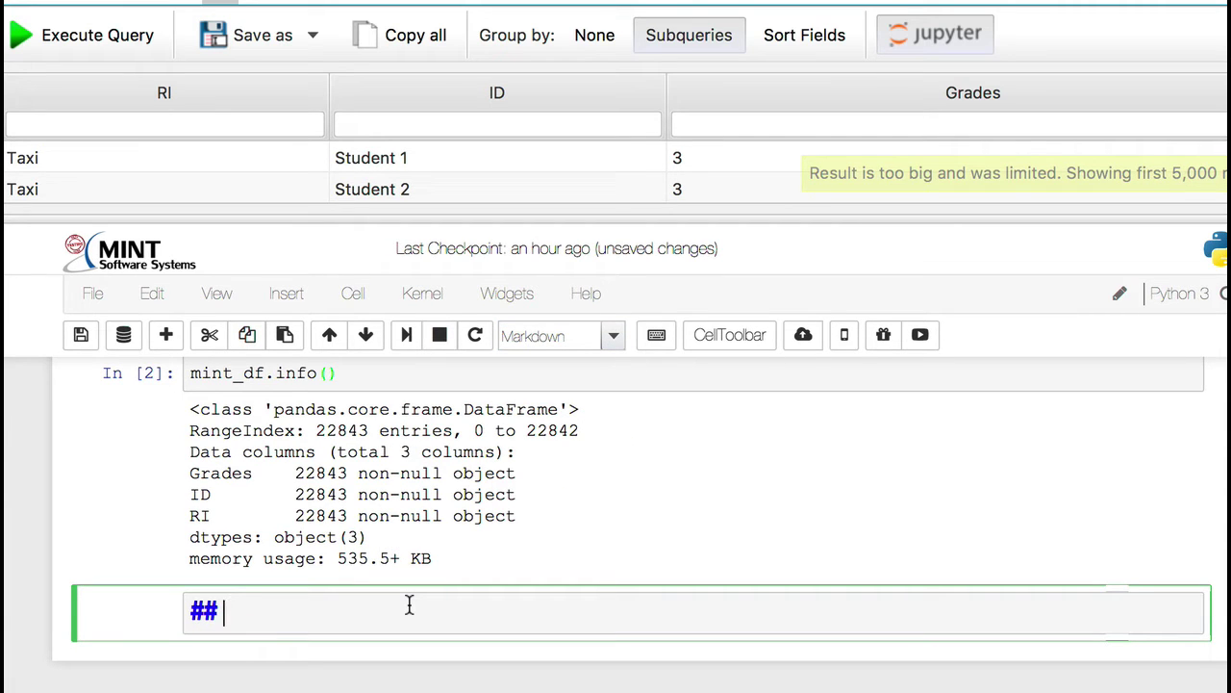
pyautogui.write(' select ')
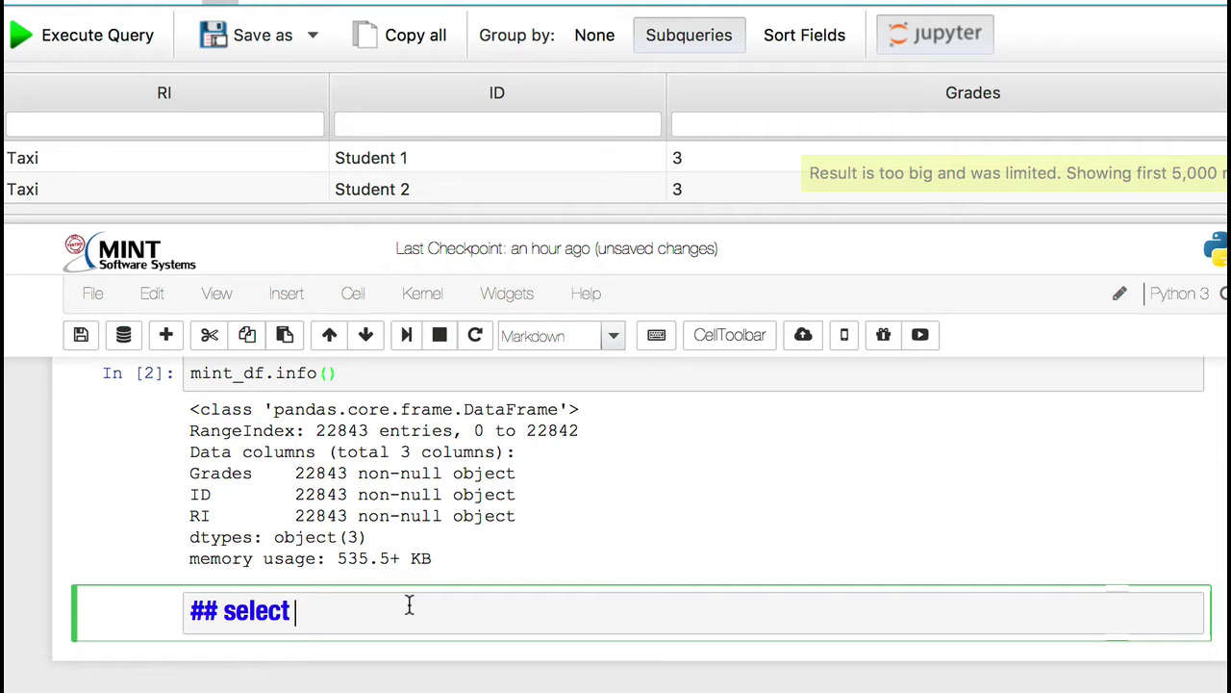
pyautogui.write('* from')
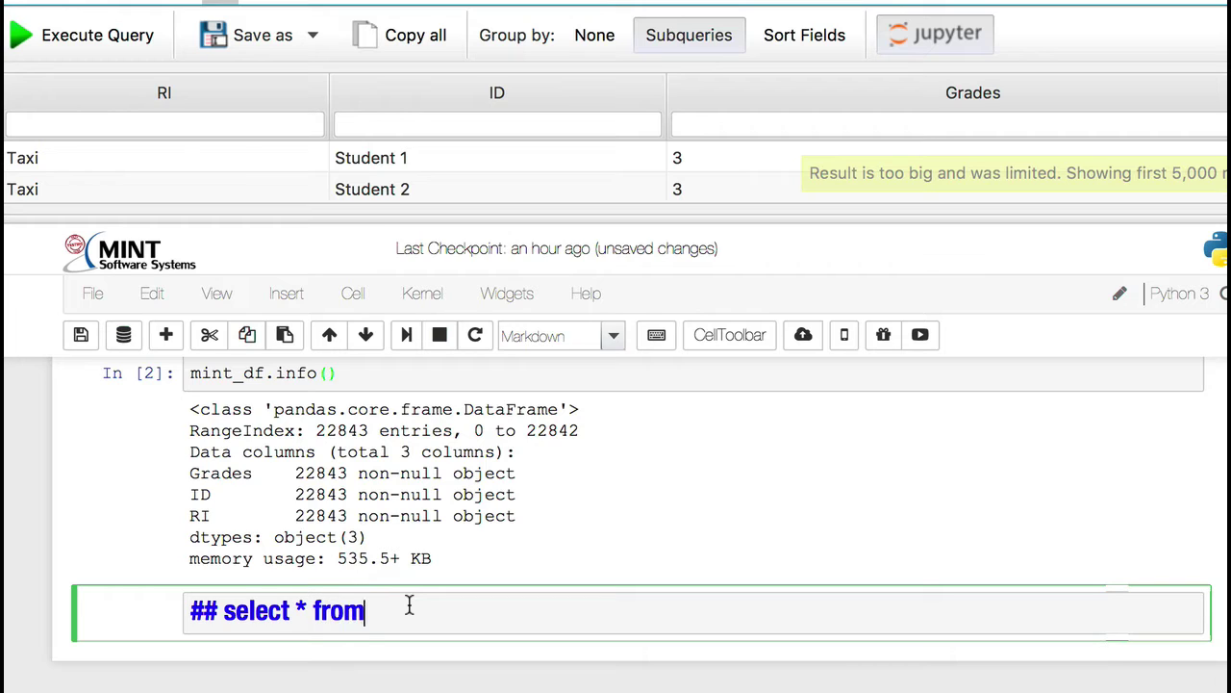
pyautogui.write(' mint_df')
pyautogui.hotkey('shift', 'Return')
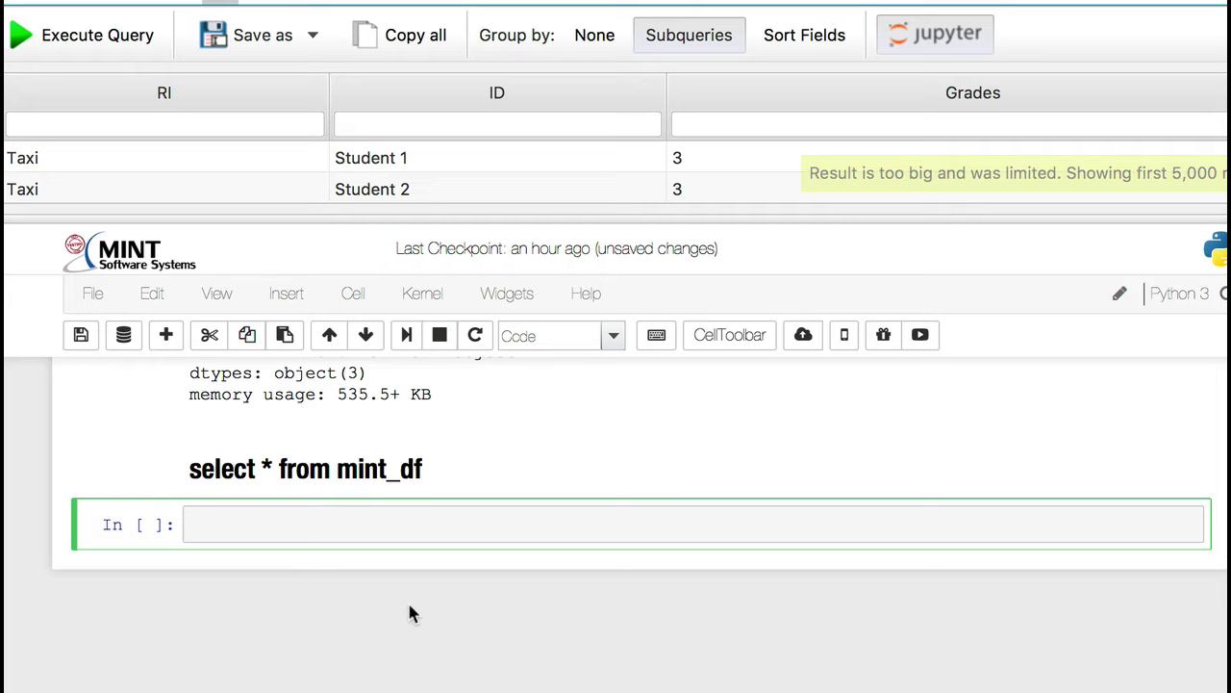
# Step: Run mint_df in the cell under the "select * from mint_df" heading and look through the output table to its end
pyautogui.write('mint_df')
pyautogui.hotkey('shift', 'Return')
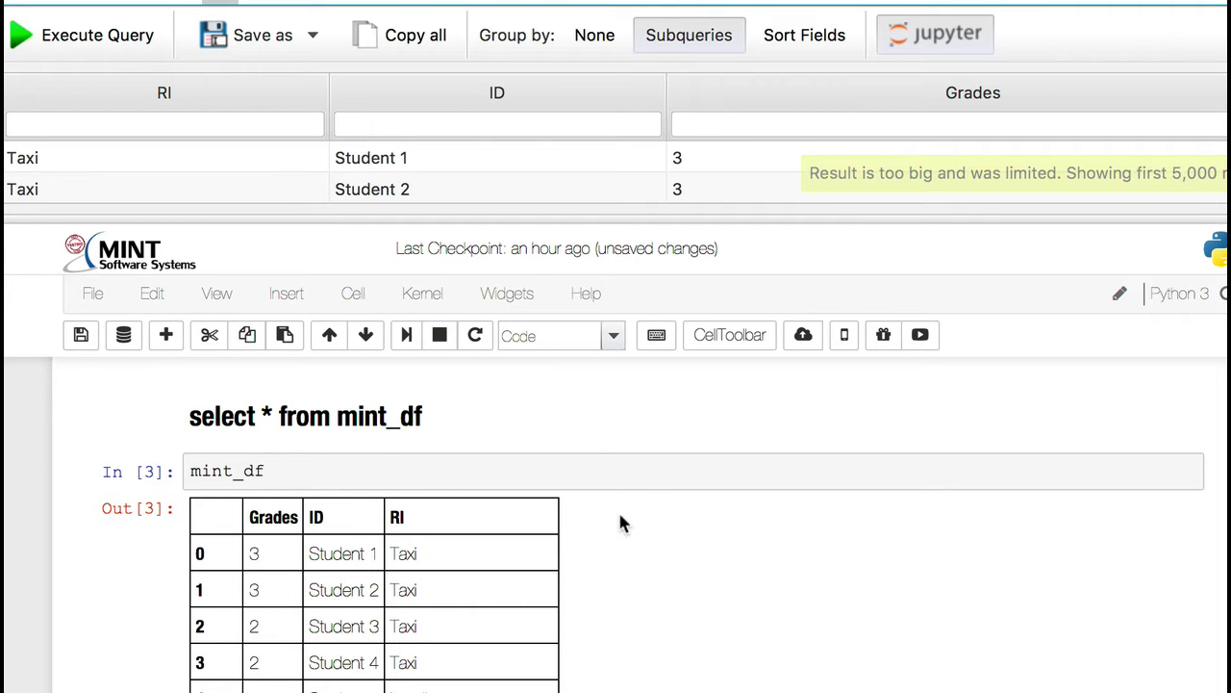
pyautogui.scroll(-4, 601, 524)
pyautogui.scroll(5, 601, 525)
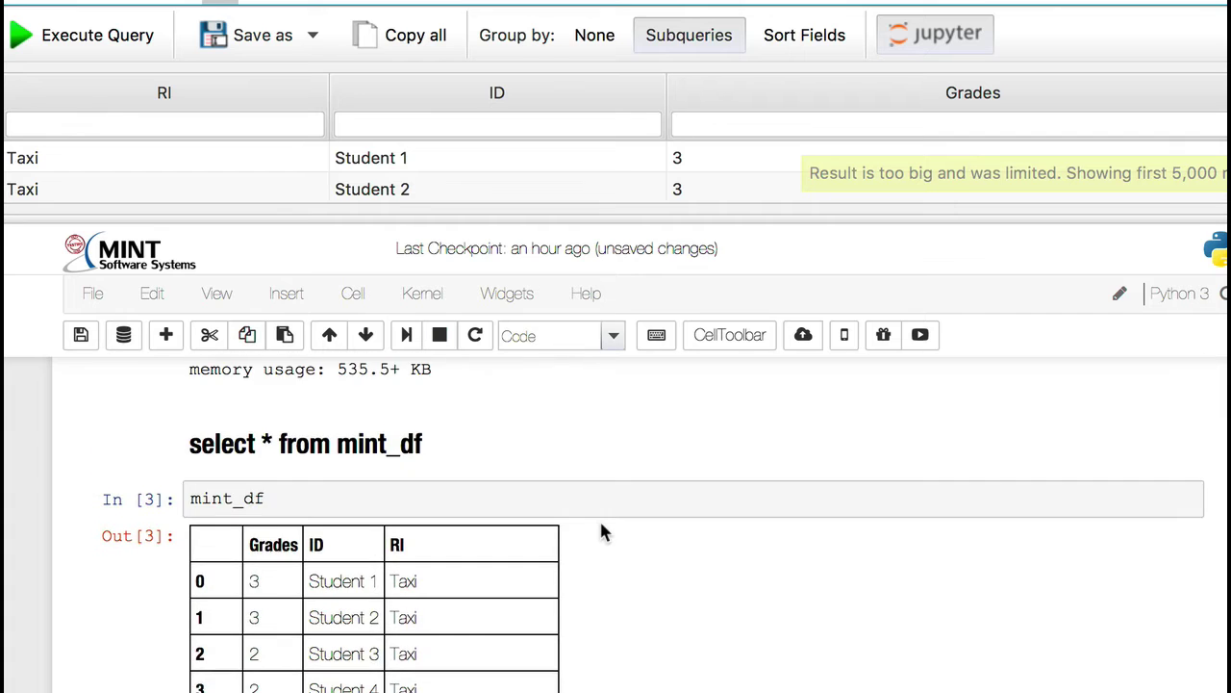
pyautogui.scroll(-2, 601, 524)
pyautogui.scroll(-1, 601, 532)
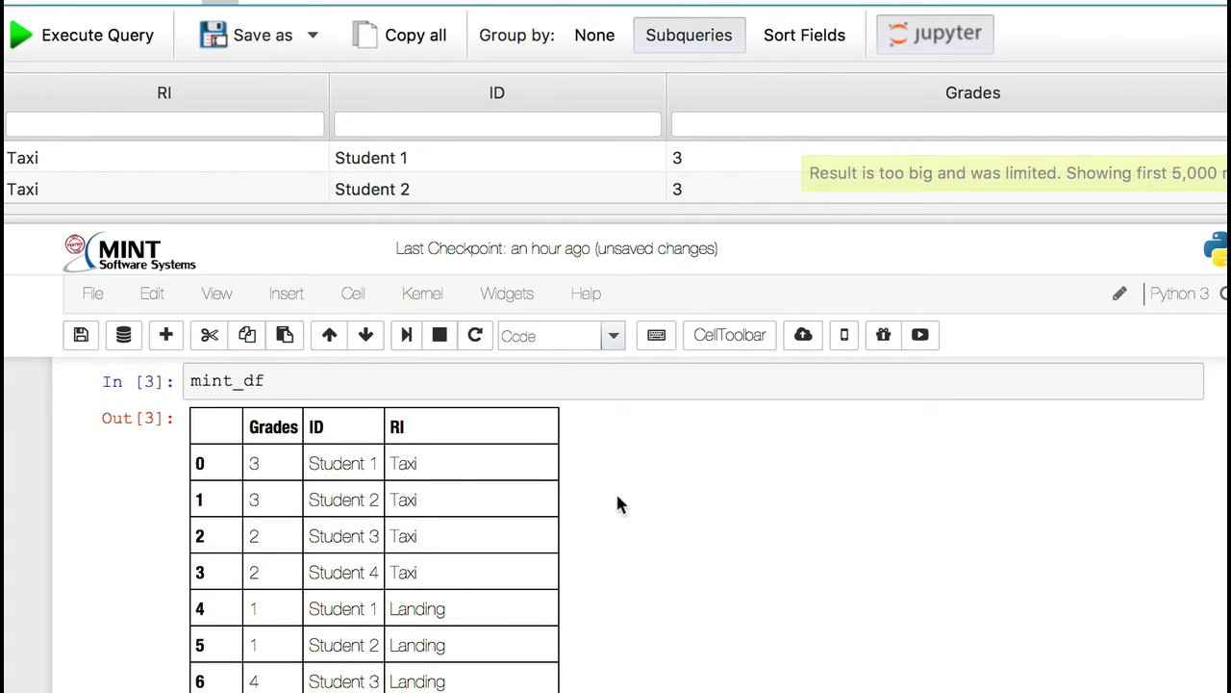
pyautogui.scroll(-10, 615, 491)
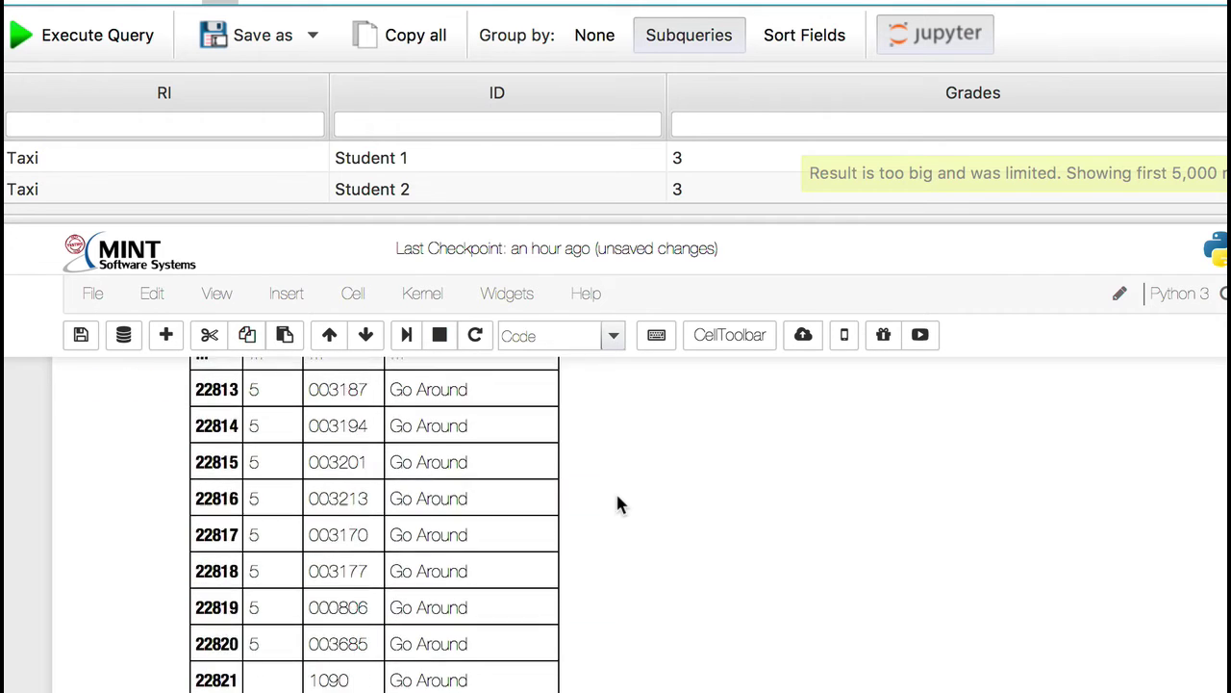
pyautogui.scroll(-3, 616, 491)
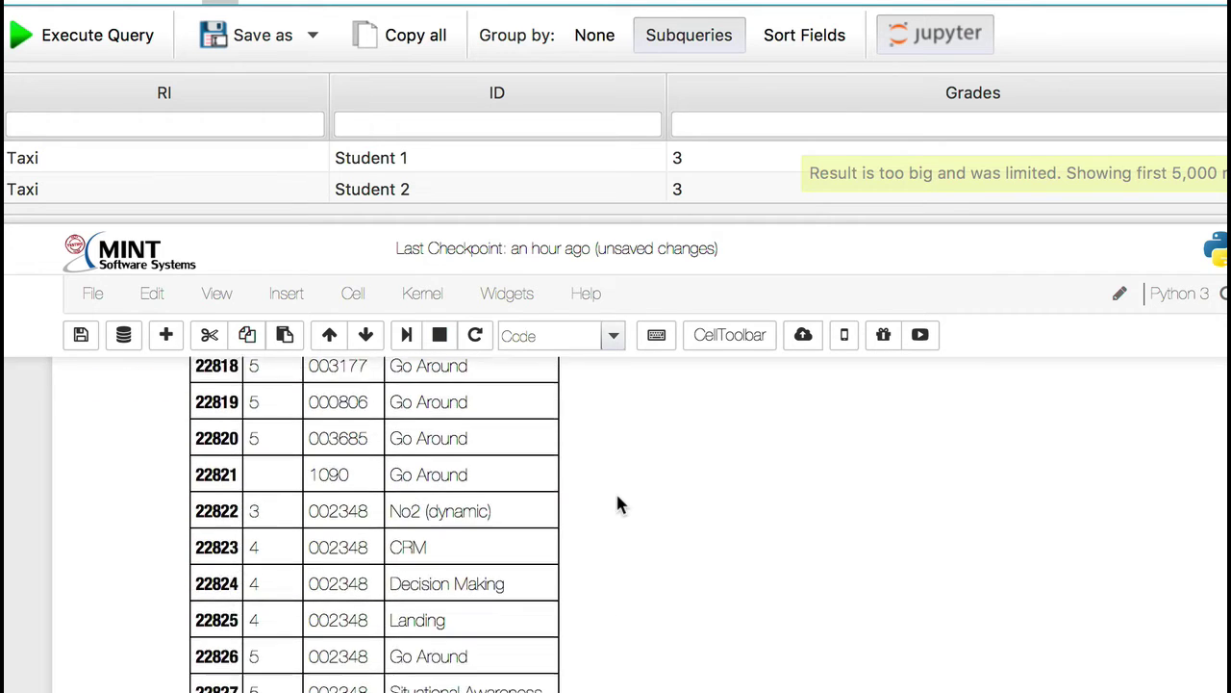
pyautogui.scroll(-10, 615, 490)
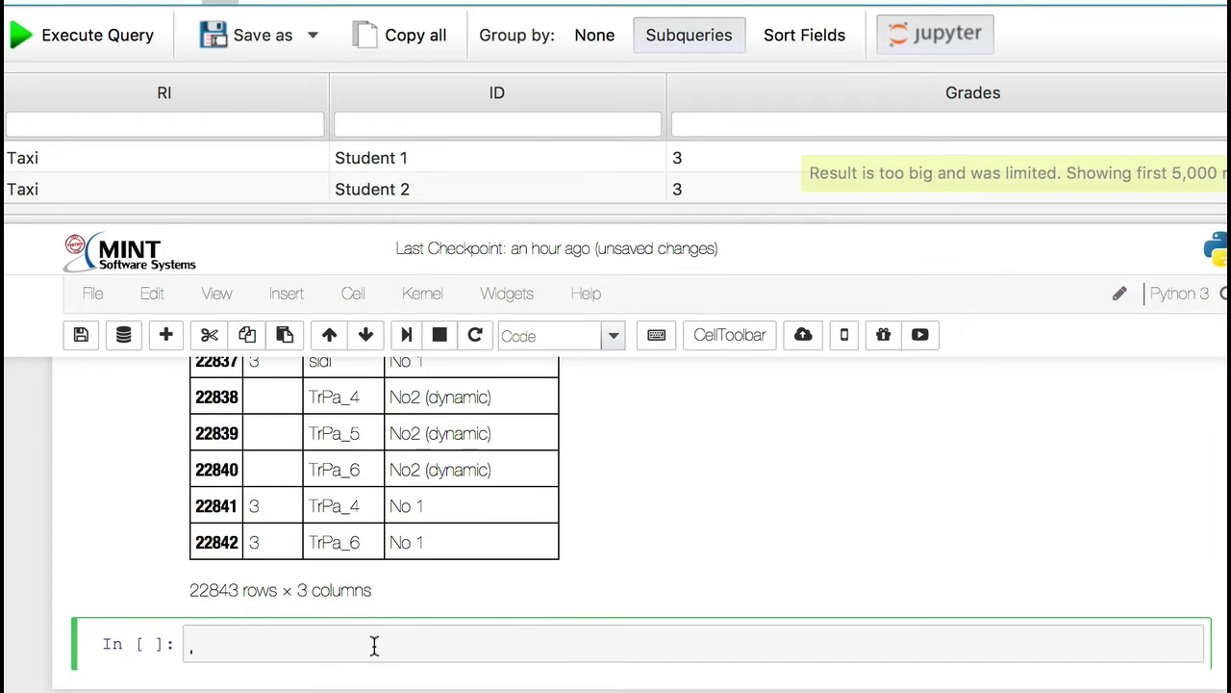
# Step: Run mint_df.head(3) in the empty cell below the full table to show only the first three rows
pyautogui.write('mint_df.head(5')
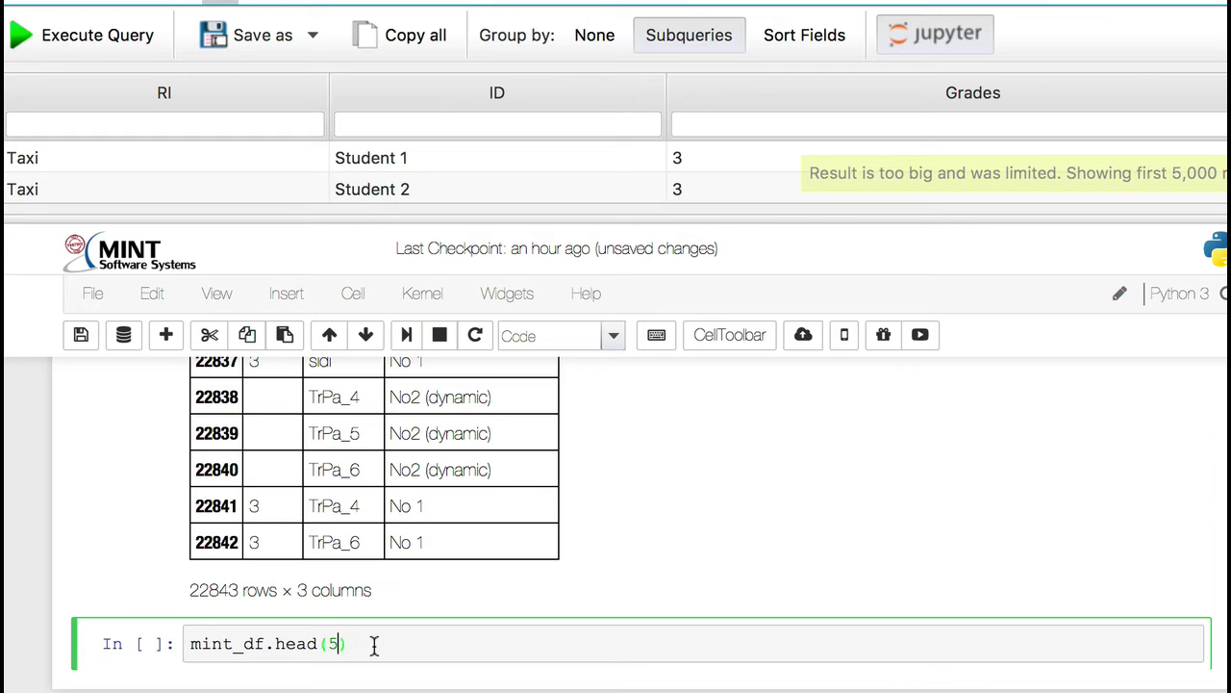
pyautogui.press('BackSpace')
pyautogui.write('3')
pyautogui.hotkey('shift', 'Return')
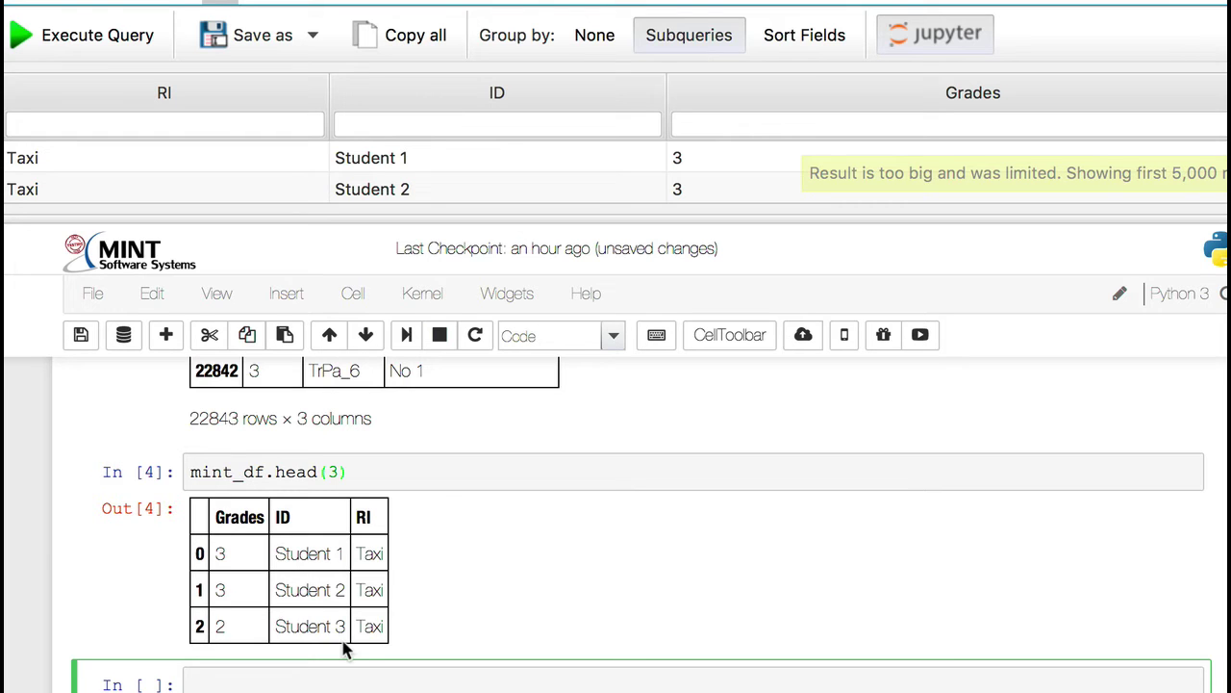
# Step: Turn the empty cell below the three-row output into a rendered Markdown heading reading "## select Grades,RI from mint_df"
pyautogui.scroll(-2, 289, 676)
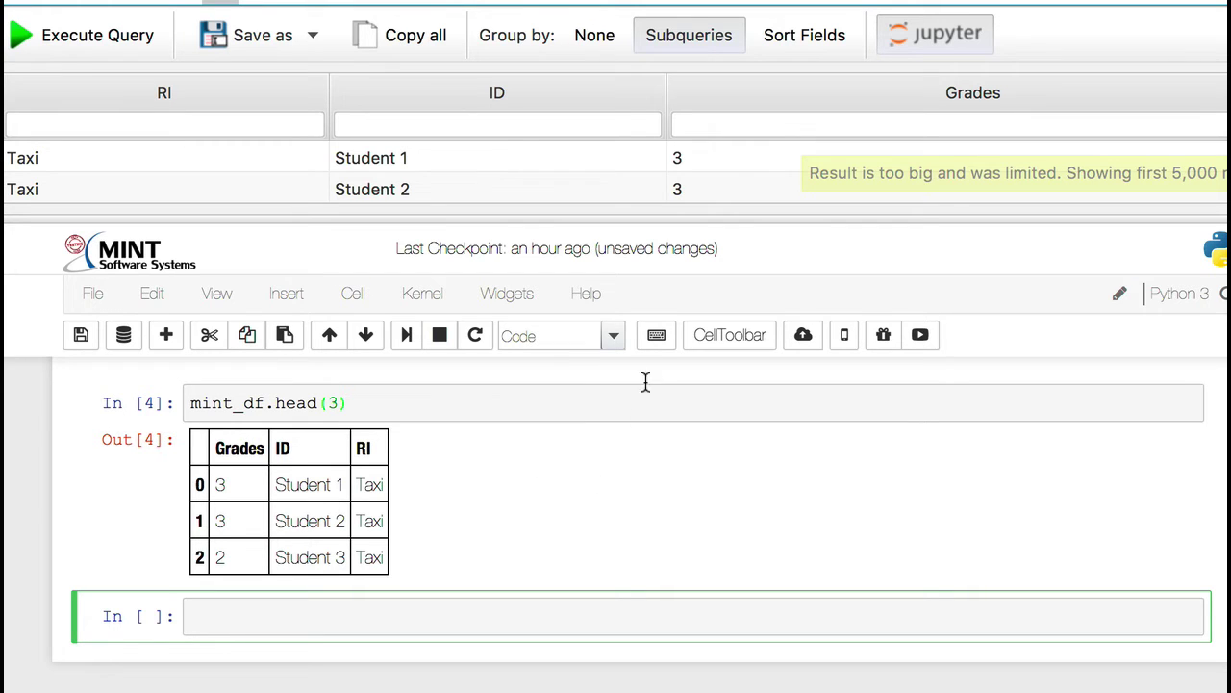
pyautogui.click(612, 337)
pyautogui.click(591, 406)
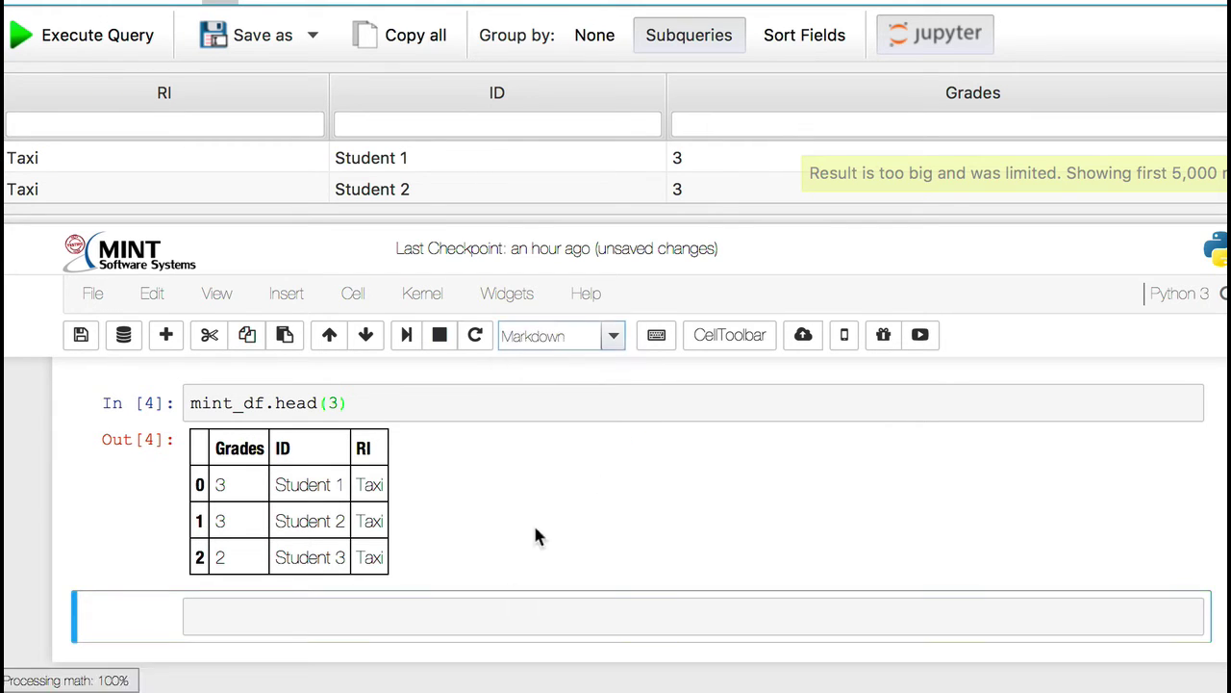
pyautogui.click(409, 621)
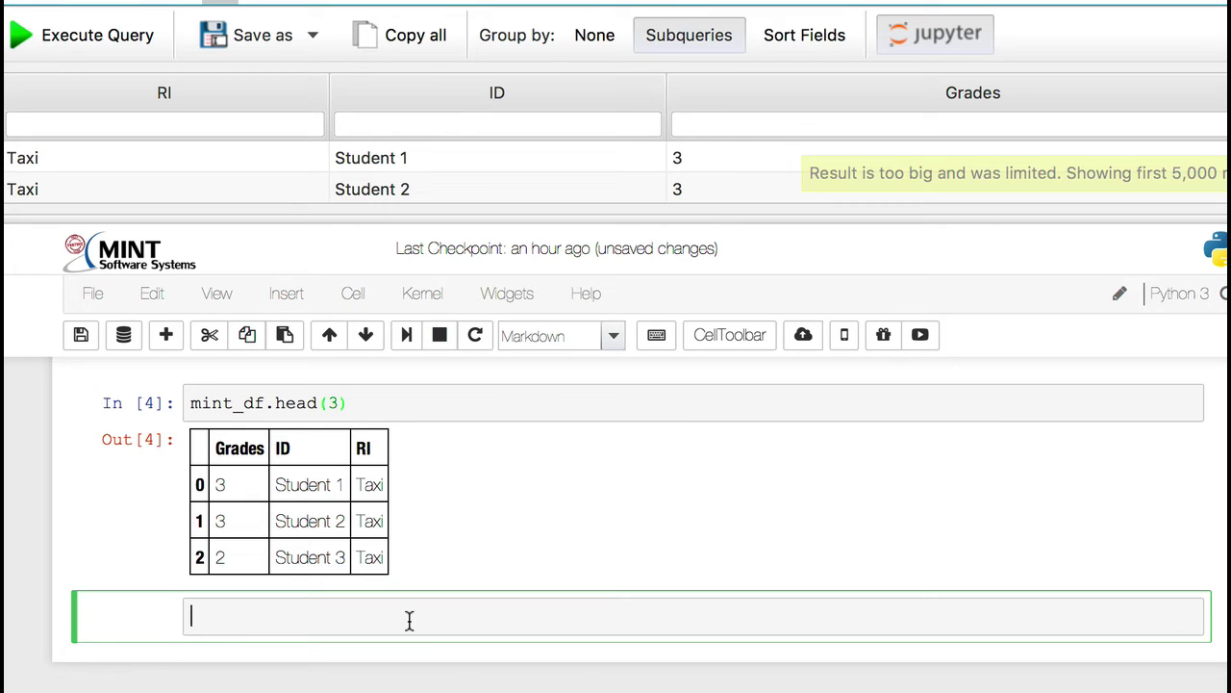
pyautogui.write('## ')
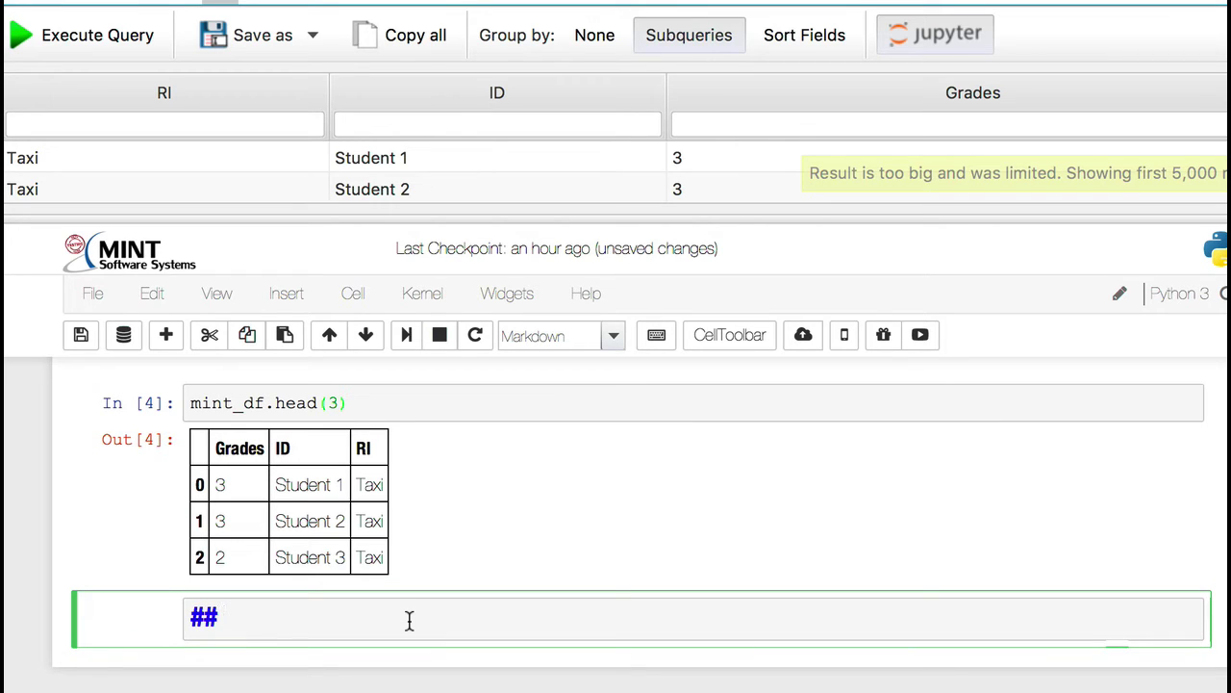
pyautogui.write('select Grade')
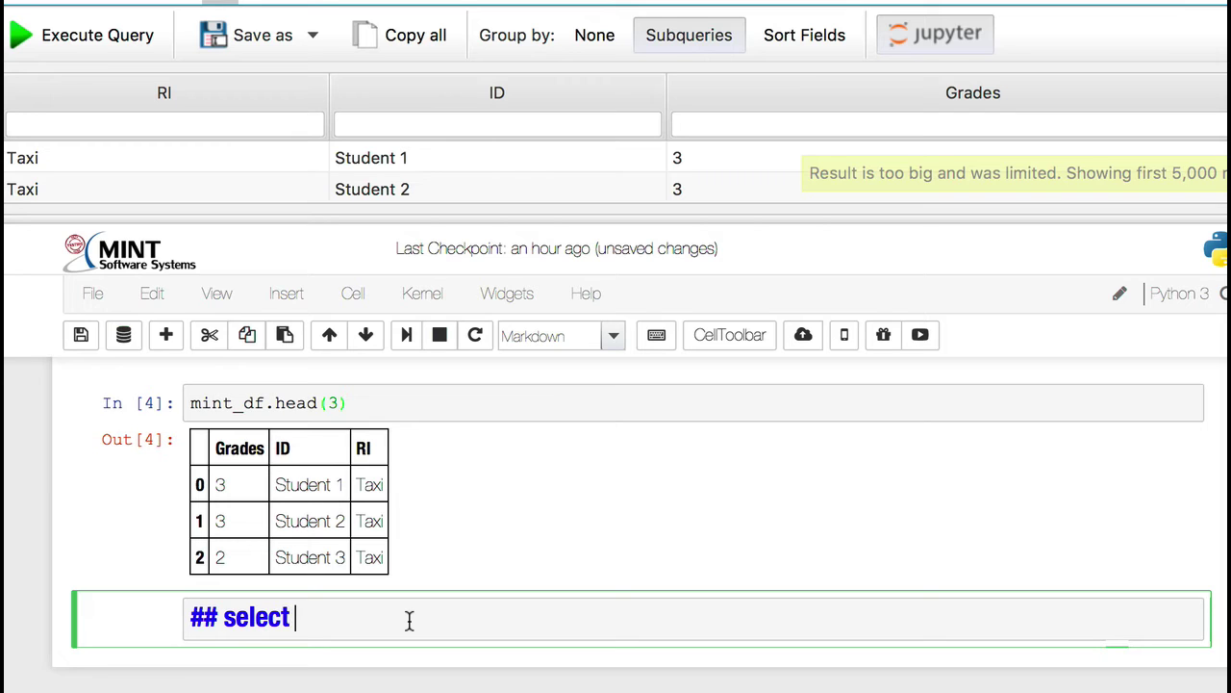
pyautogui.write('s,')
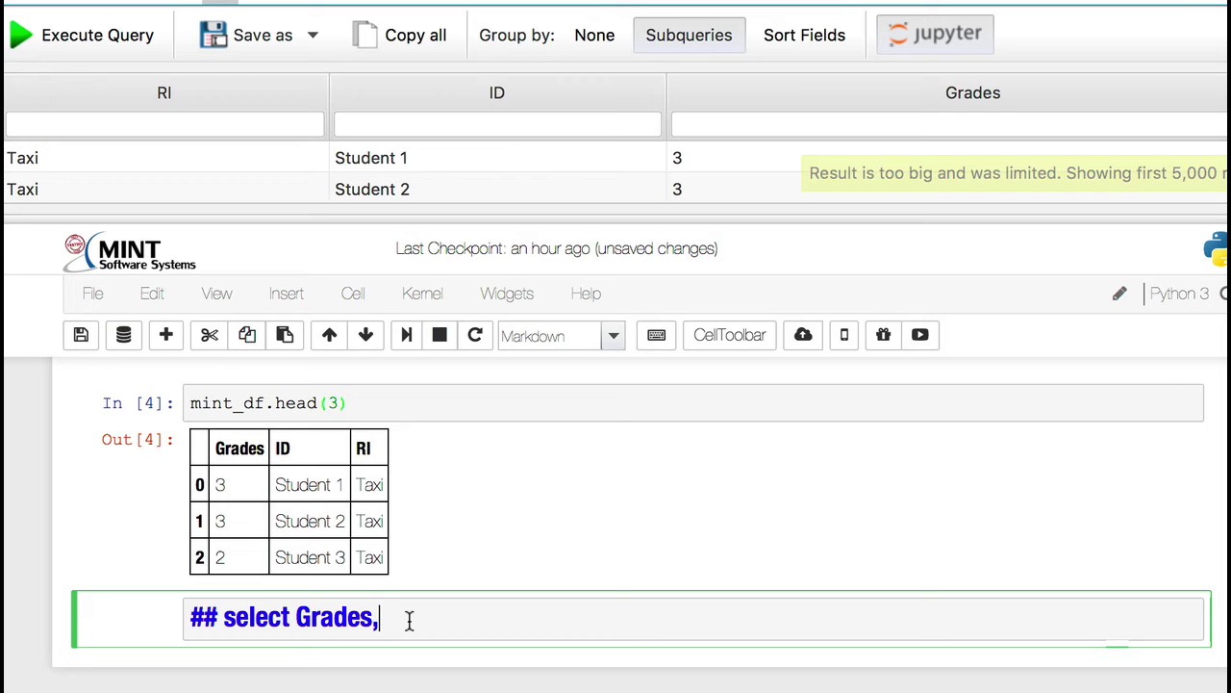
pyautogui.write('RI from mint_df')
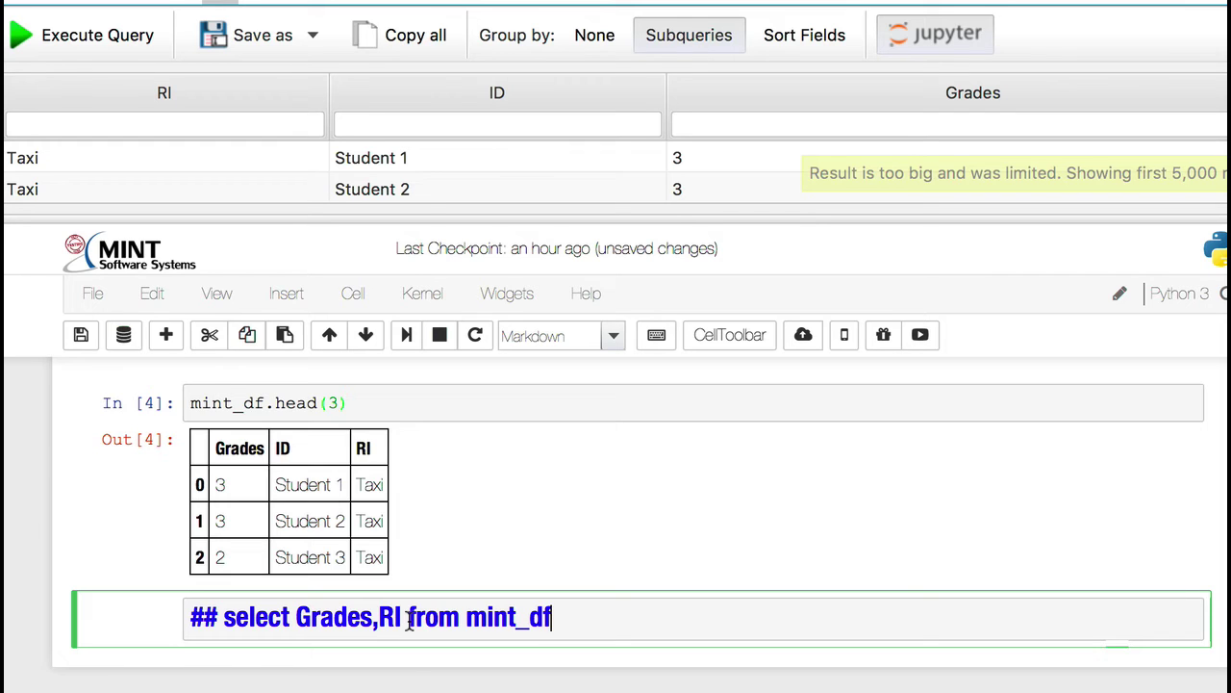
pyautogui.hotkey('shift', 'Return')
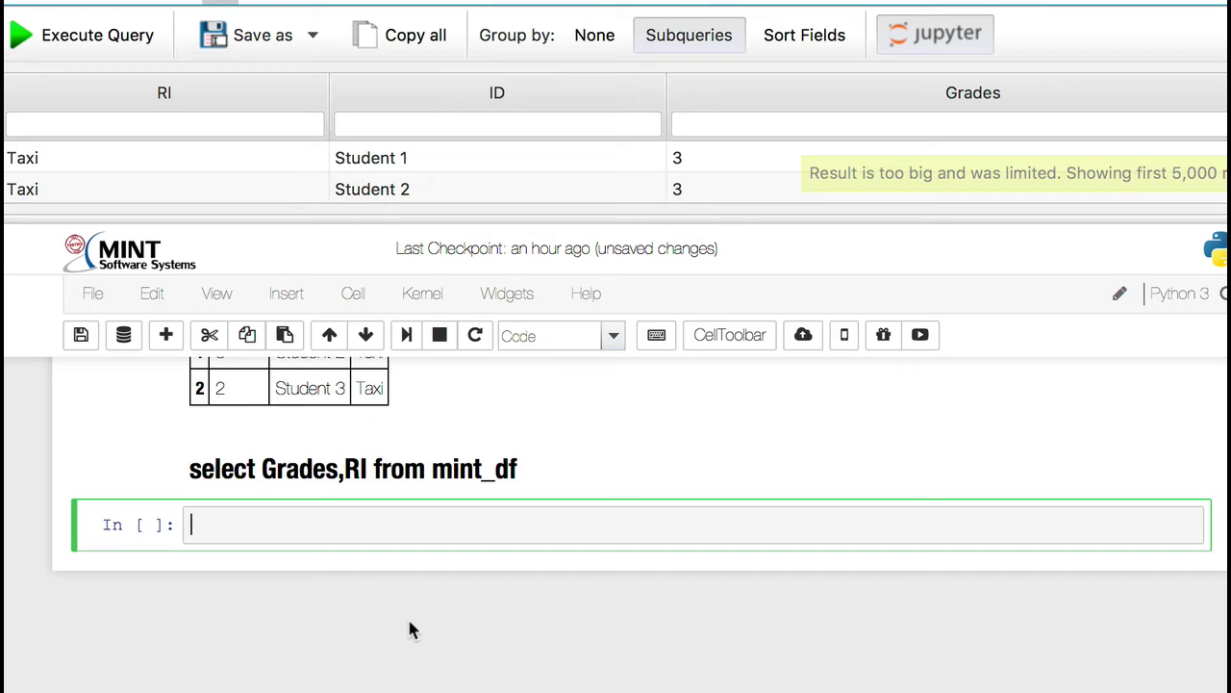
# Step: Run mint_df[['Grades','RI']] in the cell under the "select Grades,RI from mint_df" heading and look through the output table to its end
pyautogui.write('mint_df[')
pyautogui.write("['Grades")
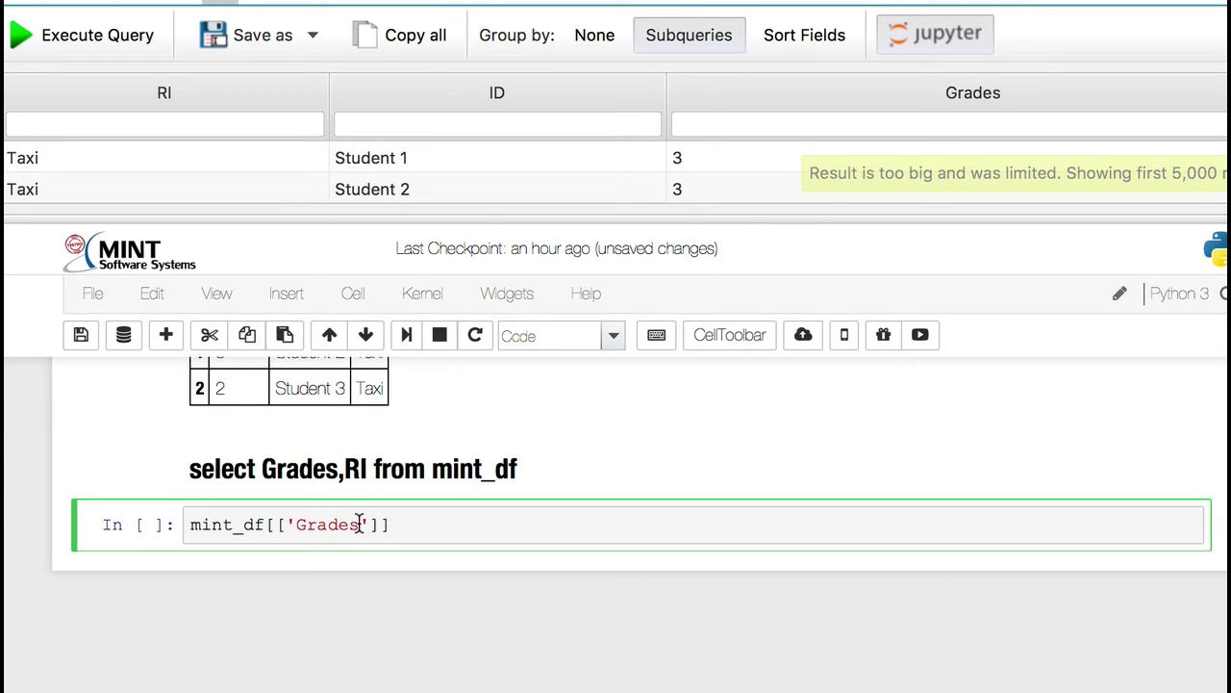
pyautogui.write("','RI")
pyautogui.press('Right')
pyautogui.press('Right')
pyautogui.press('Right')
pyautogui.hotkey('shift', 'Return')
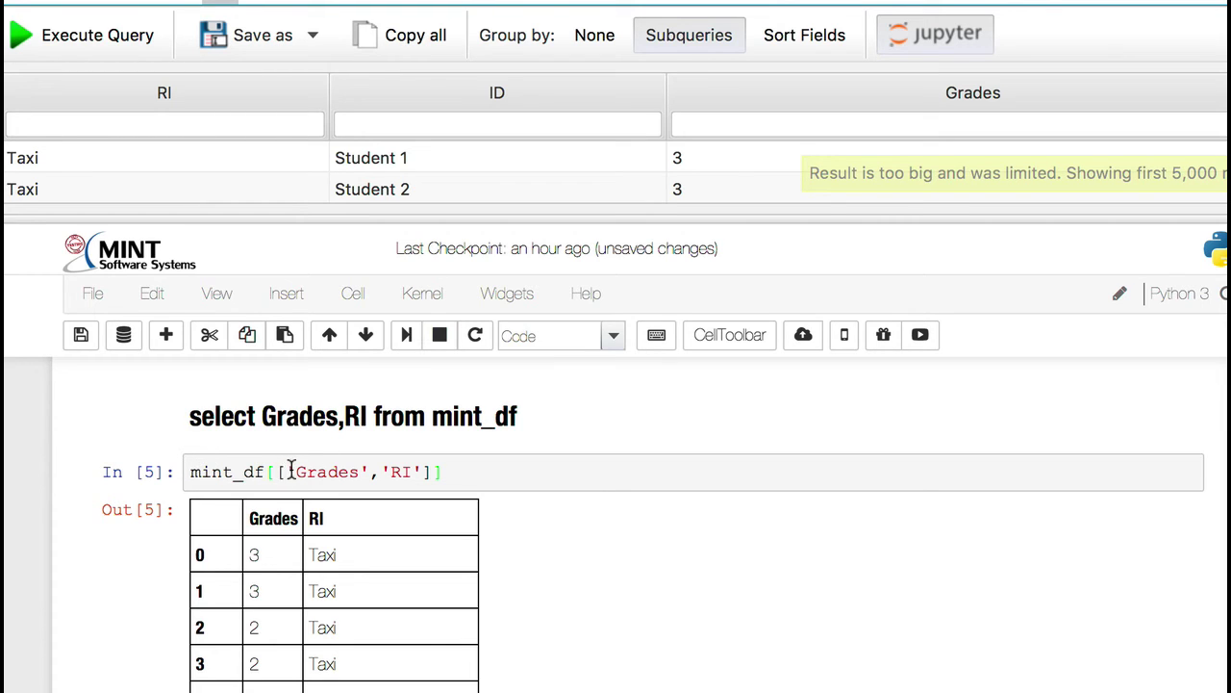
pyautogui.click(484, 470)
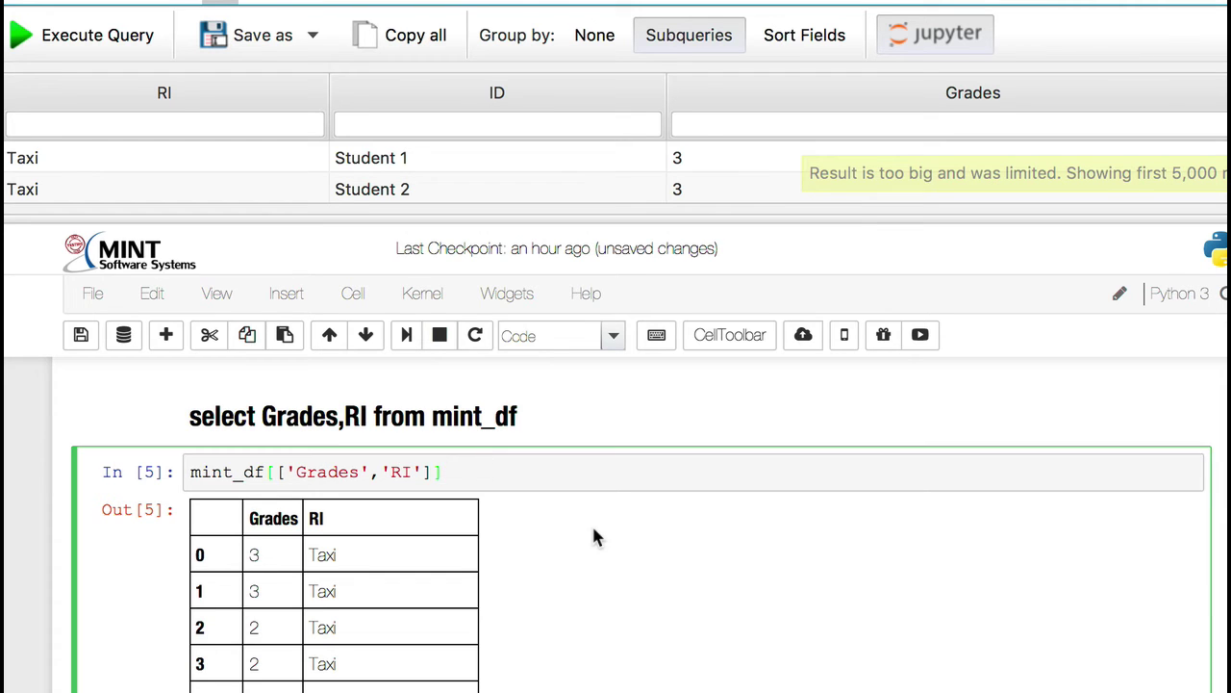
pyautogui.scroll(-5, 591, 523)
pyautogui.scroll(-20, 592, 535)
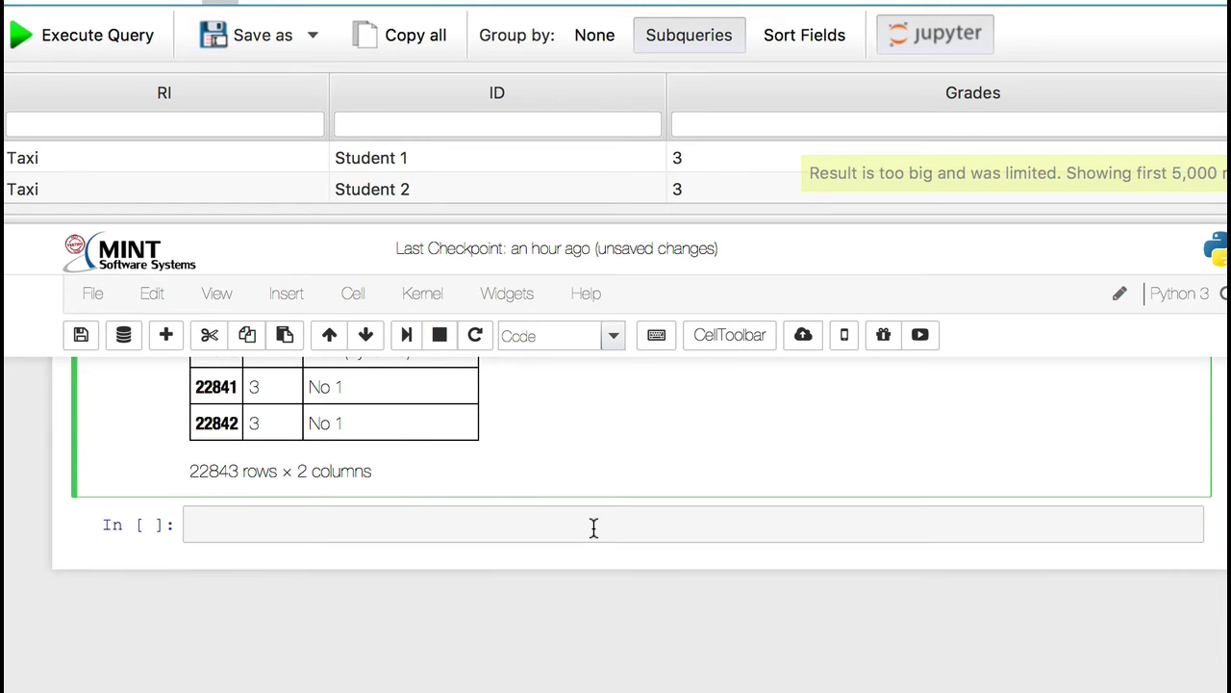
# Step: Convert the empty cell below the Grades and RI output table to a Markdown cell
pyautogui.click(327, 520)
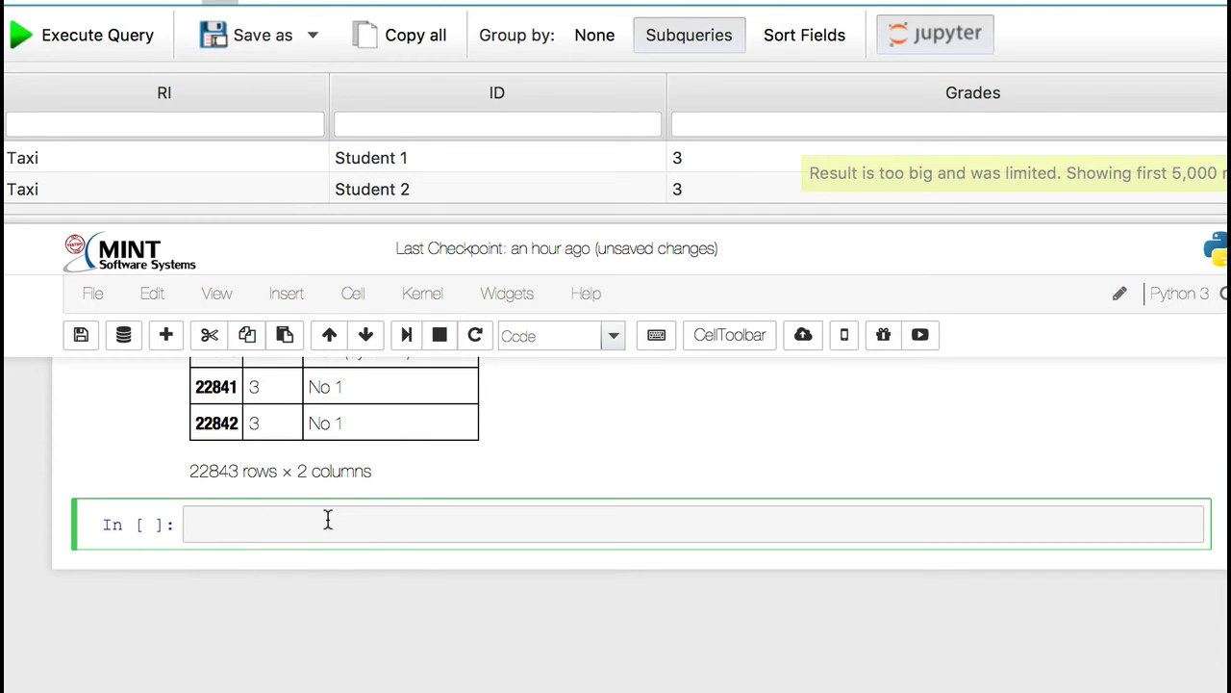
pyautogui.click(606, 342)
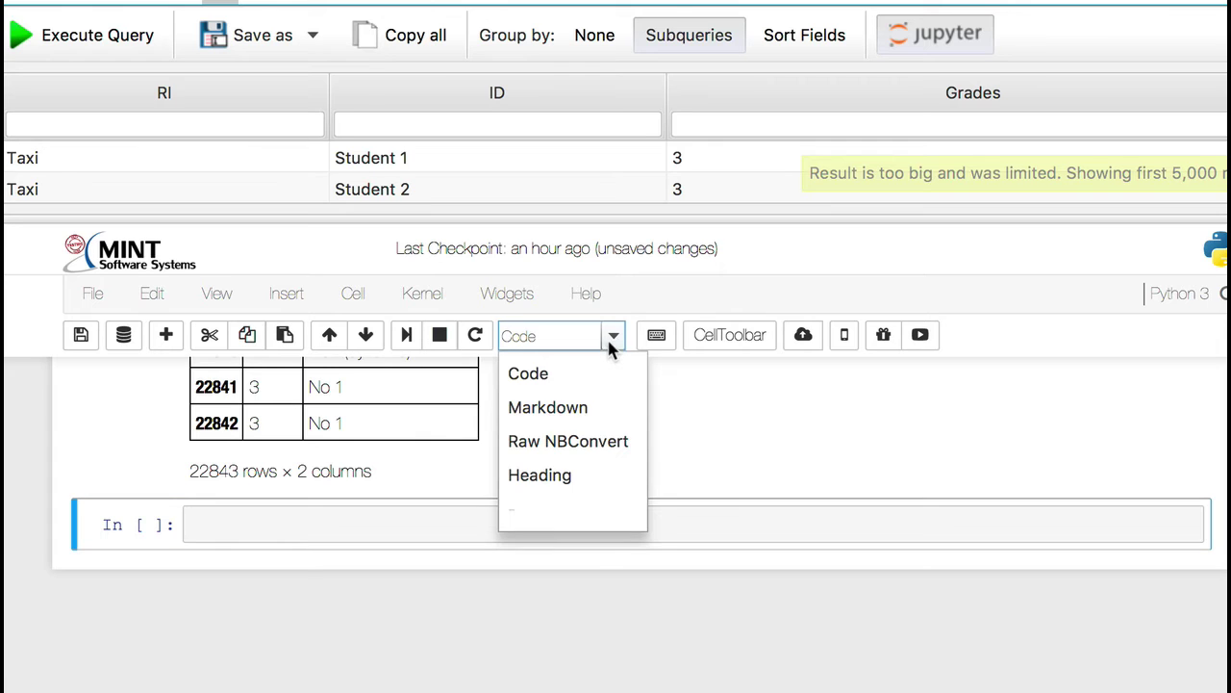
pyautogui.click(585, 408)
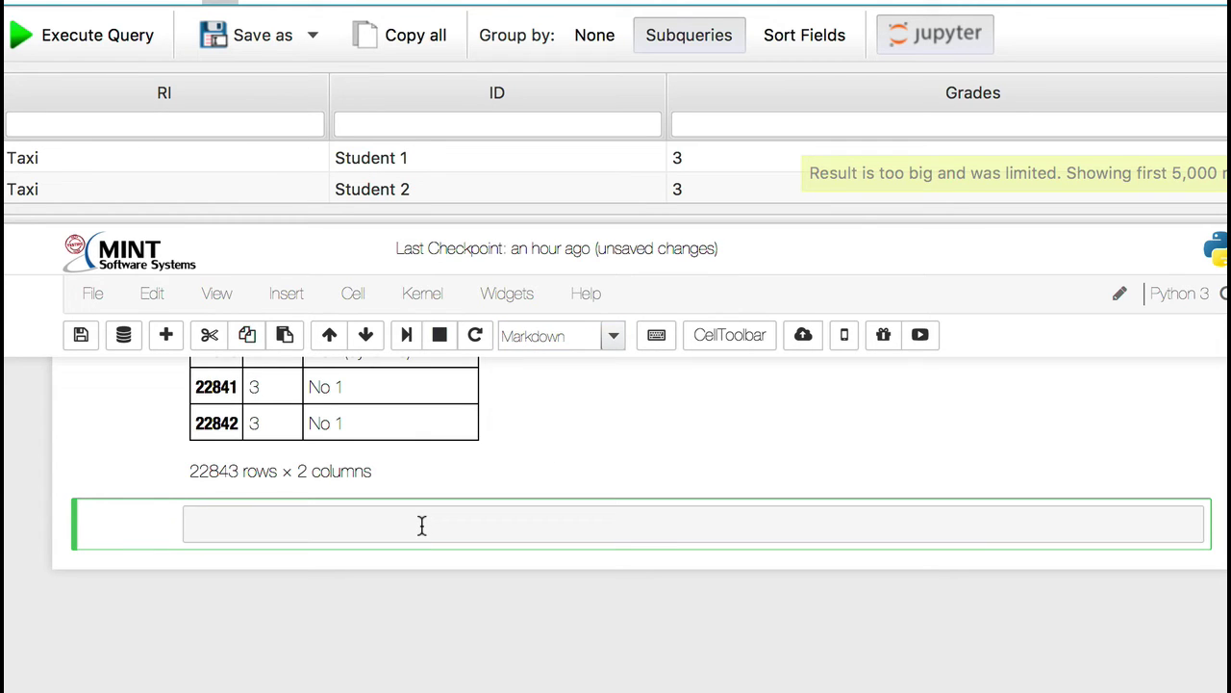
pyautogui.write('select')
pyautogui.press('BackSpace')
pyautogui.press('BackSpace')
pyautogui.press('BackSpace')
pyautogui.press('BackSpace')
pyautogui.press('BackSpace')
pyautogui.press('BackSpace')
pyautogui.press('BackSpace')
# Step: Enter the heading "## select * from mint_df where Grades = 3" in the Markdown cell and render it
pyautogui.write('## ')
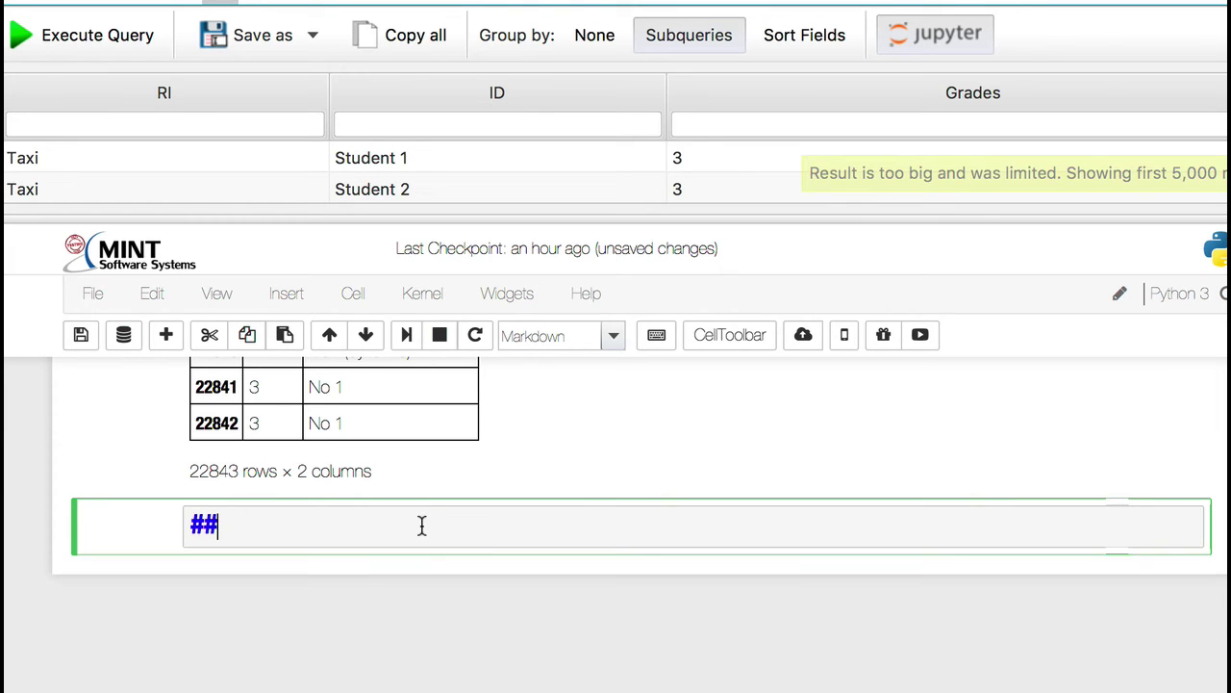
pyautogui.write('select ')
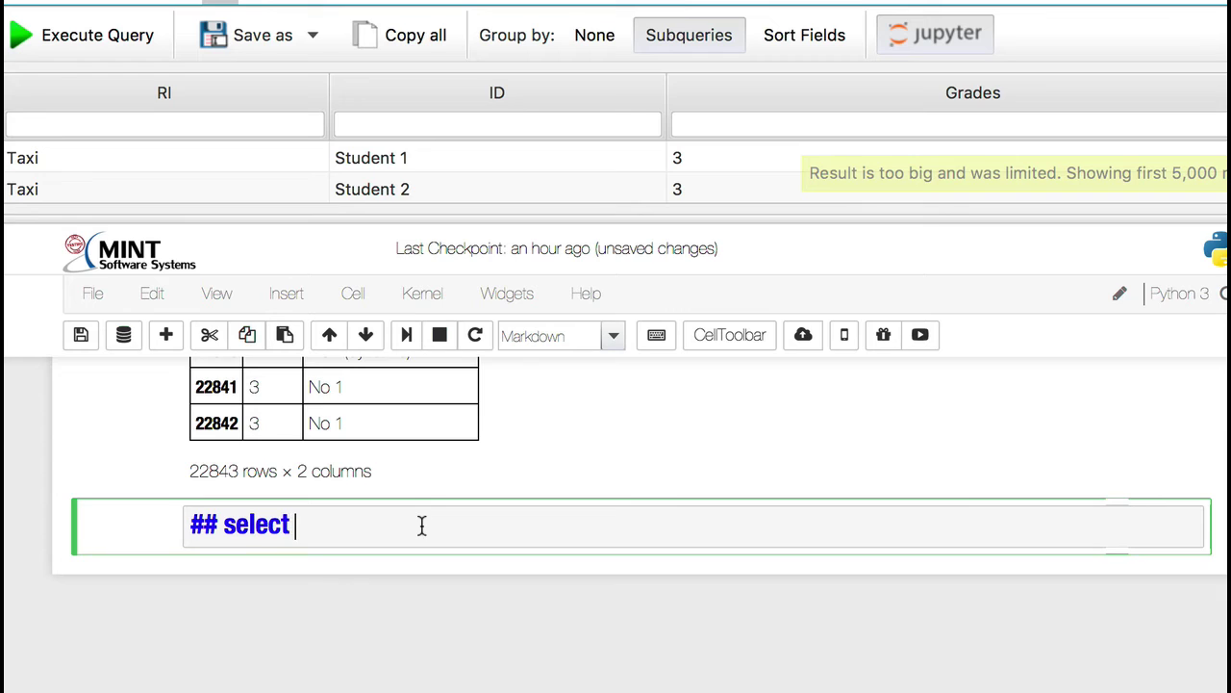
pyautogui.write('* from ')
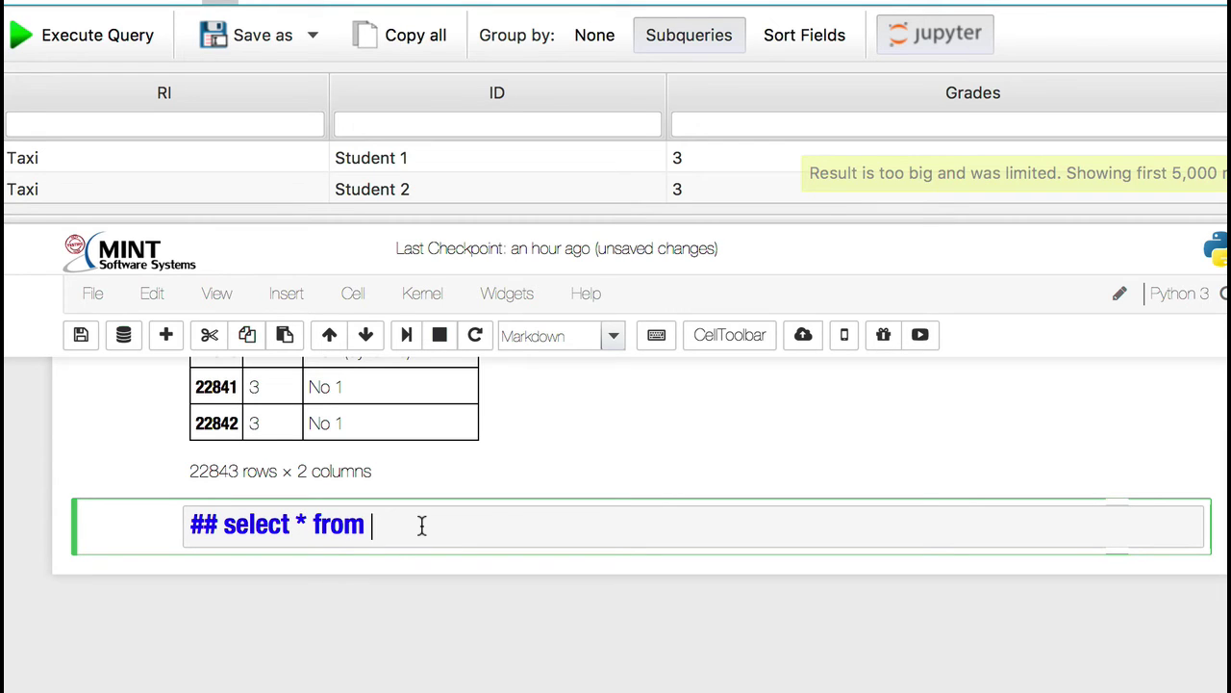
pyautogui.write('mint_df w')
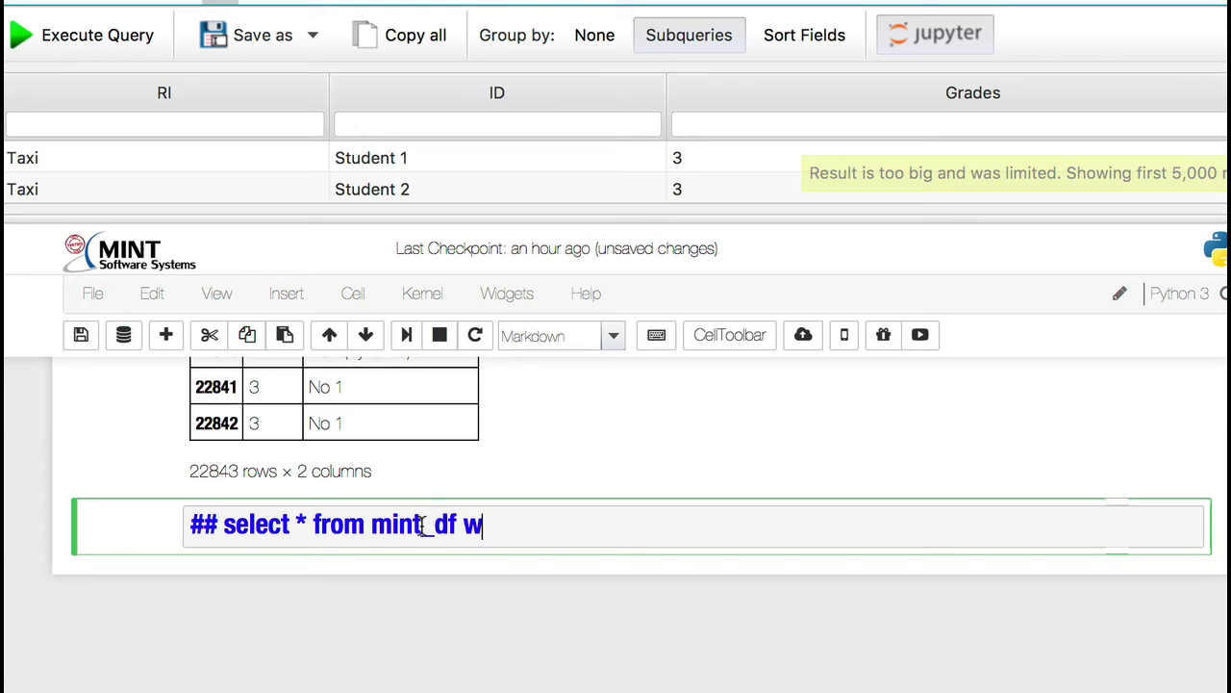
pyautogui.write('here')
pyautogui.write('Grades ')
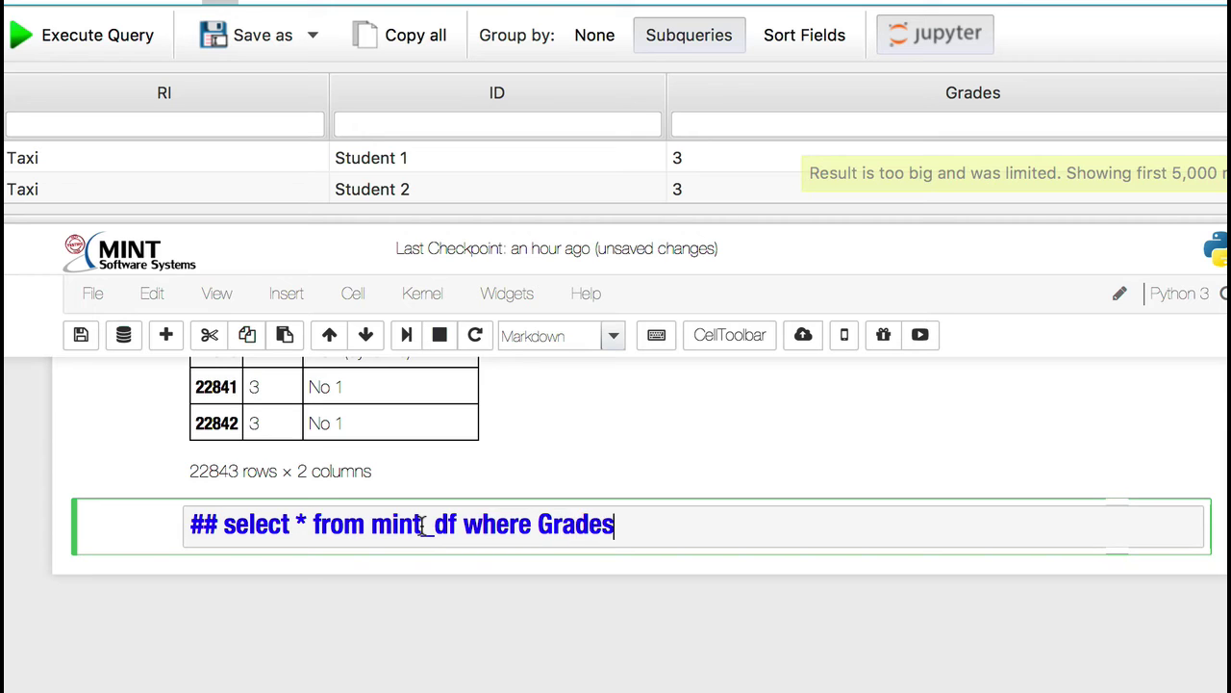
pyautogui.write('= 3')
pyautogui.hotkey('shift', 'Return')
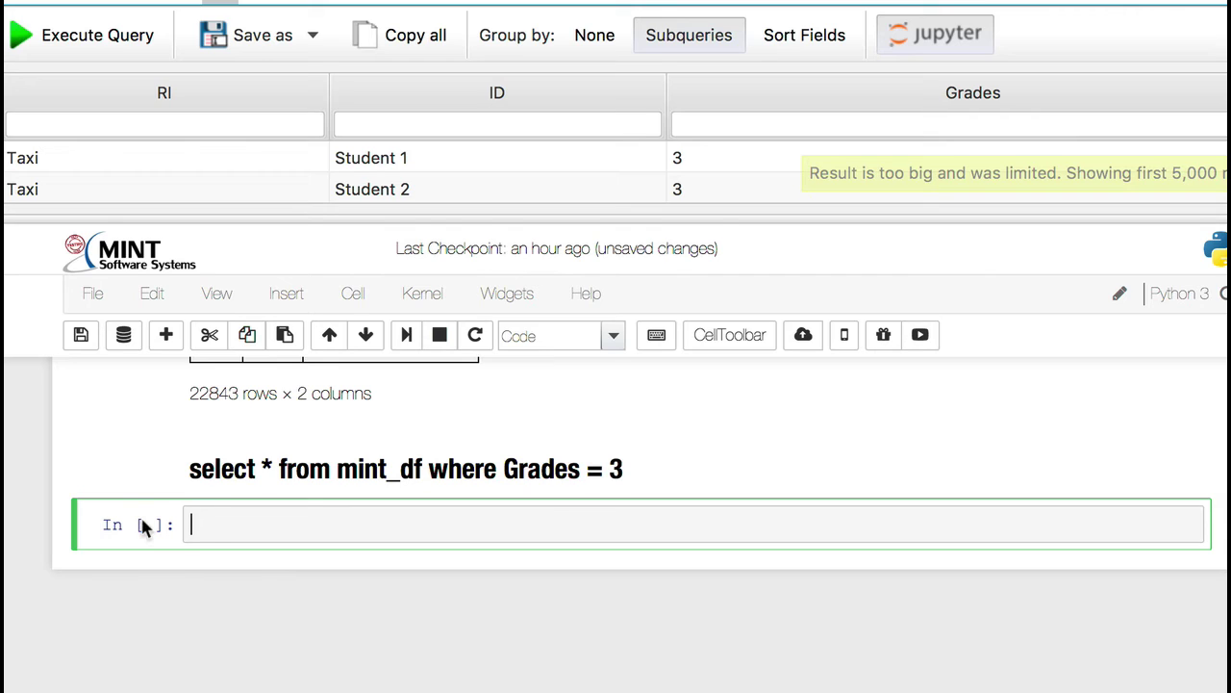
# Step: Run the comparison mint_df['Grades'] == '3' in the cell under the "where Grades = 3" heading
pyautogui.write('mint_df[')
pyautogui.write("'Grades")
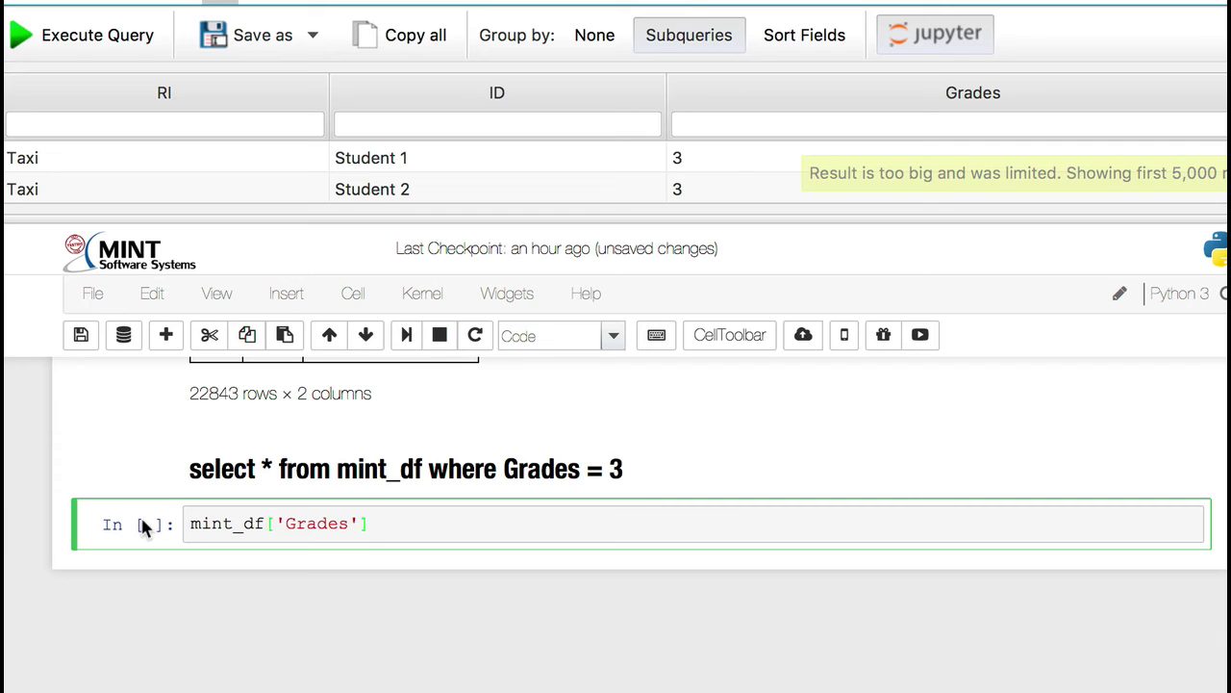
pyautogui.press('Right')
pyautogui.write("== '3")
pyautogui.moveTo(423, 520); pyautogui.dragTo(435, 520)
pyautogui.hotkey('shift', 'Return')
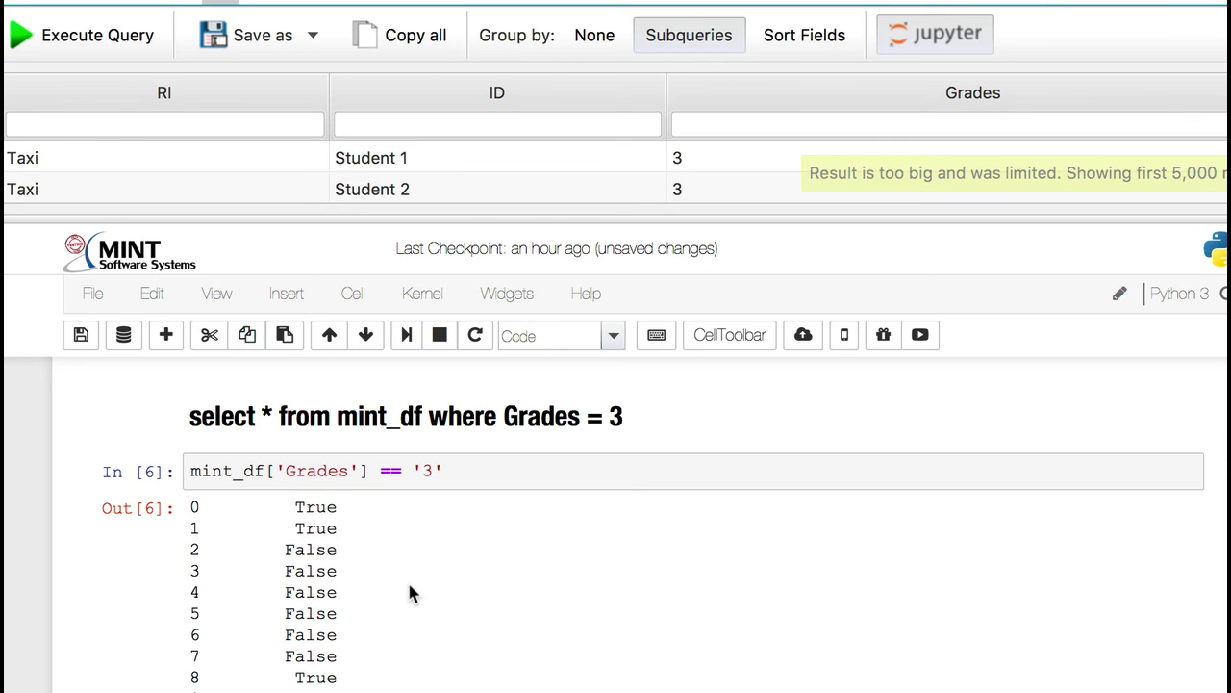
# Step: Extend the comparison to mint_df[mint_df['Grades'] == '3'], rerun the cell and look over the filtered rows
pyautogui.moveTo(444, 470); pyautogui.dragTo(192, 471)
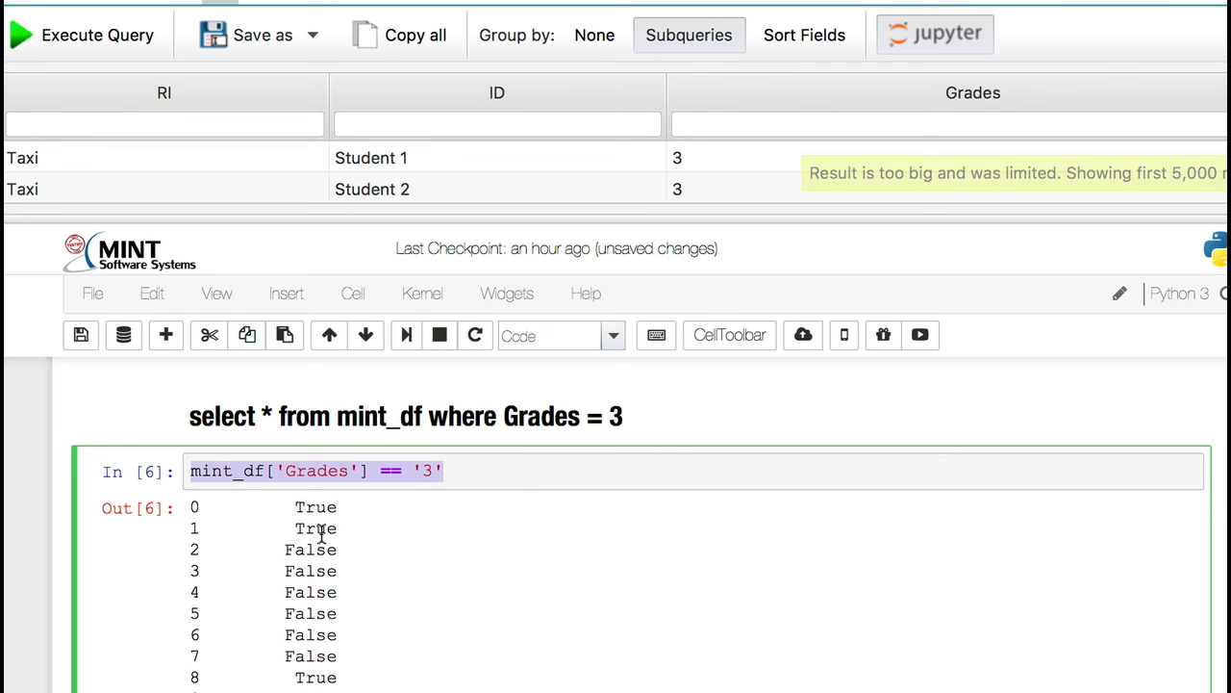
pyautogui.click(190, 471)
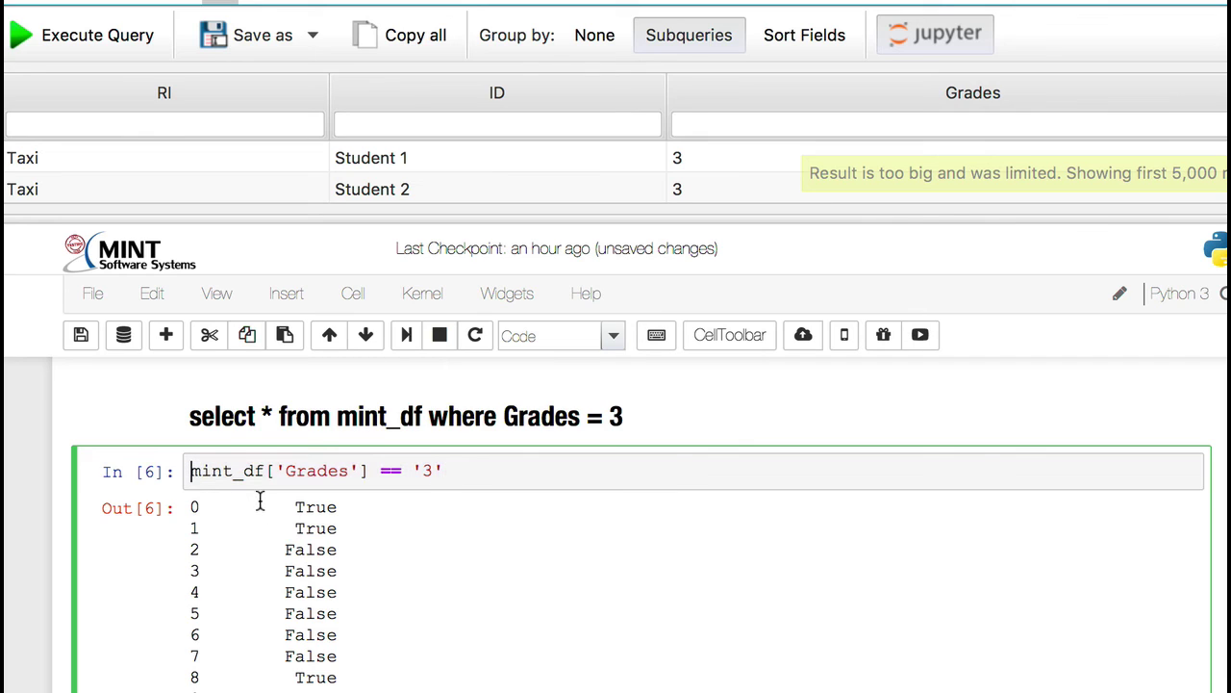
pyautogui.write('mint_df')
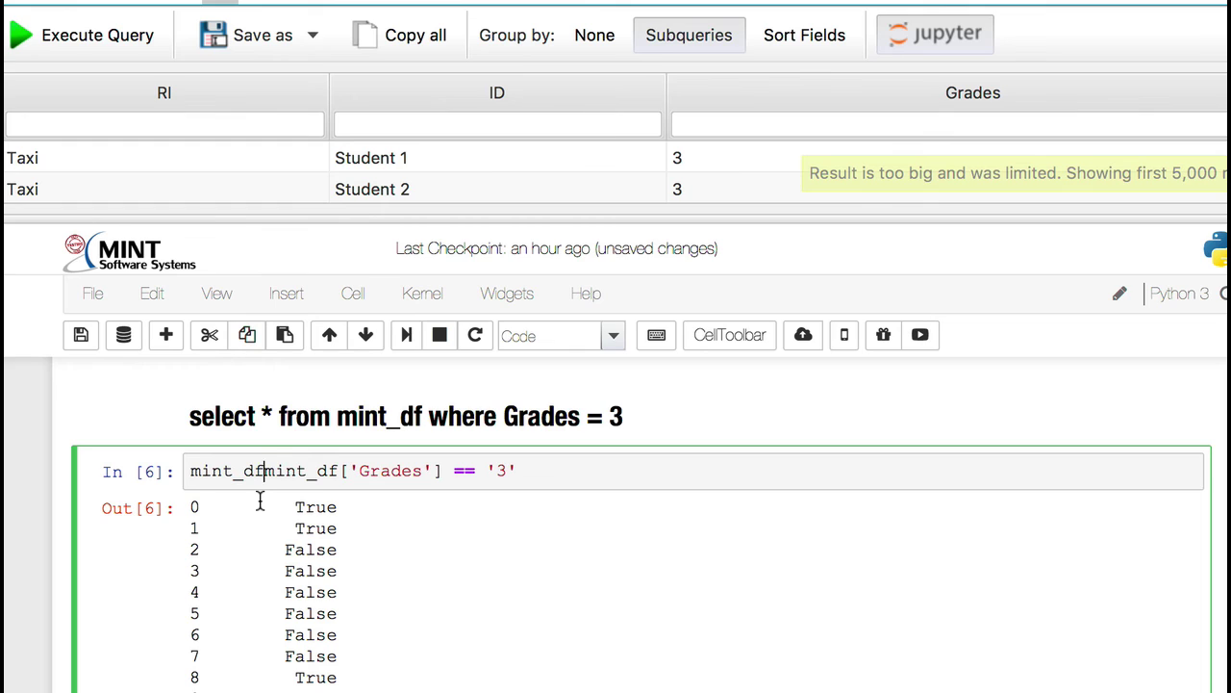
pyautogui.write('[')
pyautogui.click(537, 473)
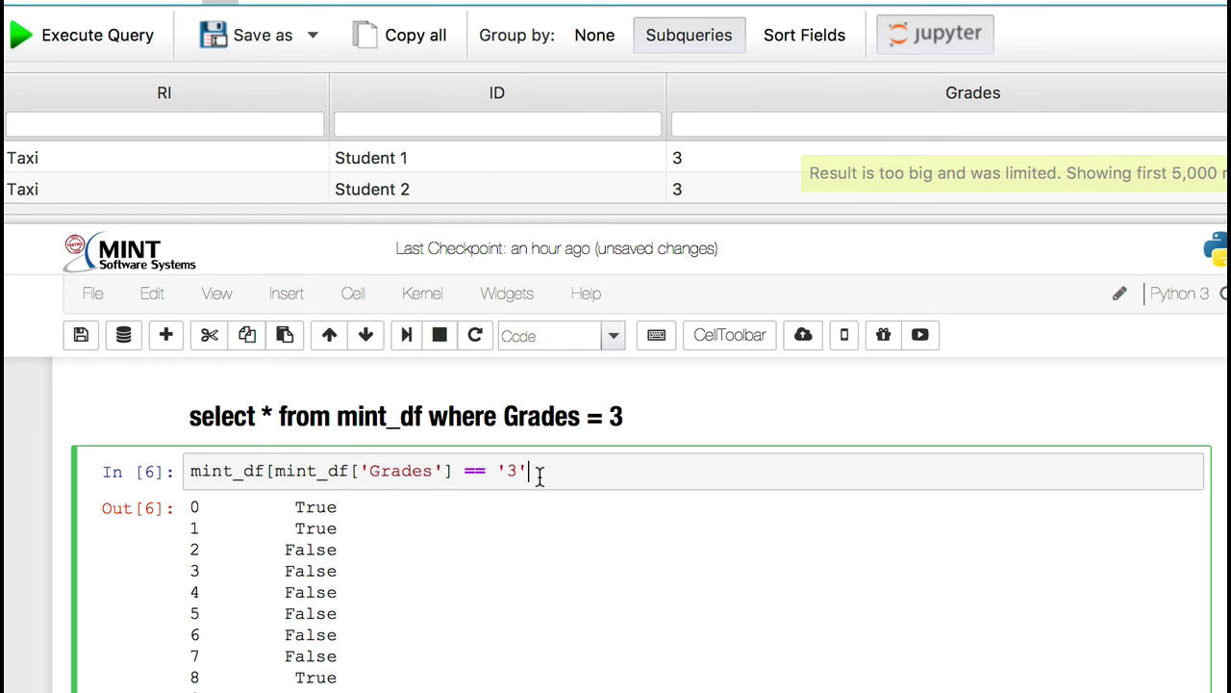
pyautogui.write(']')
pyautogui.hotkey('shift', 'Return')
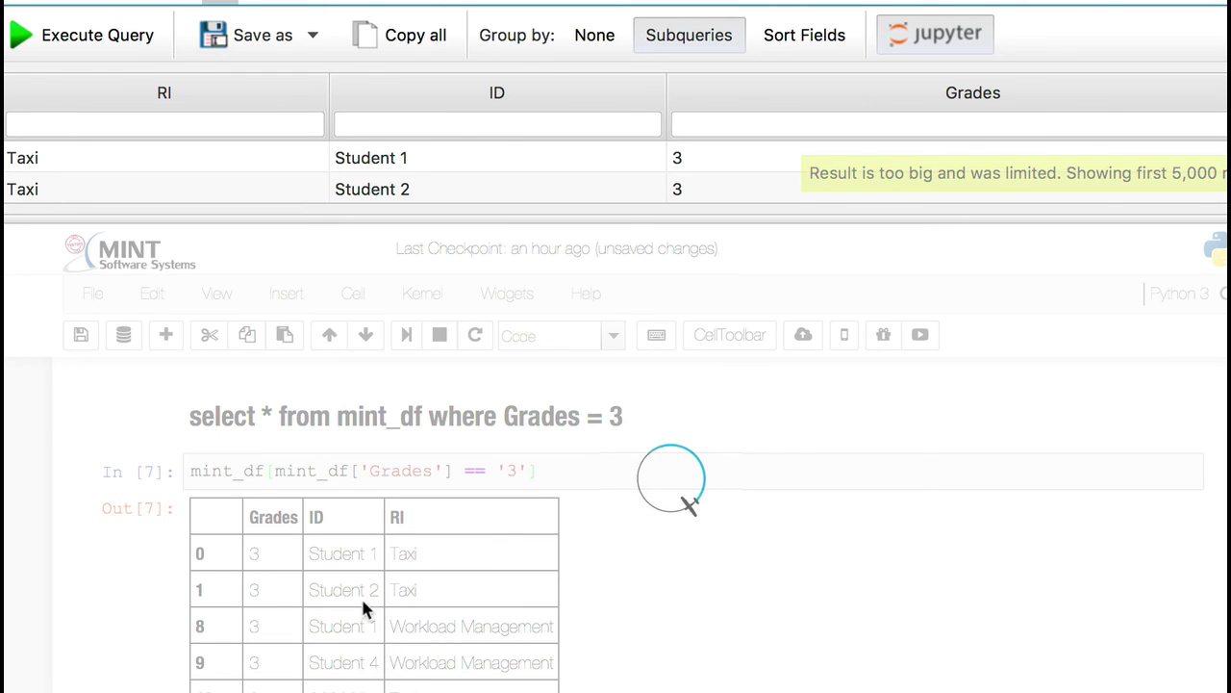
pyautogui.scroll(-3, 298, 566)
pyautogui.scroll(-3, 298, 568)
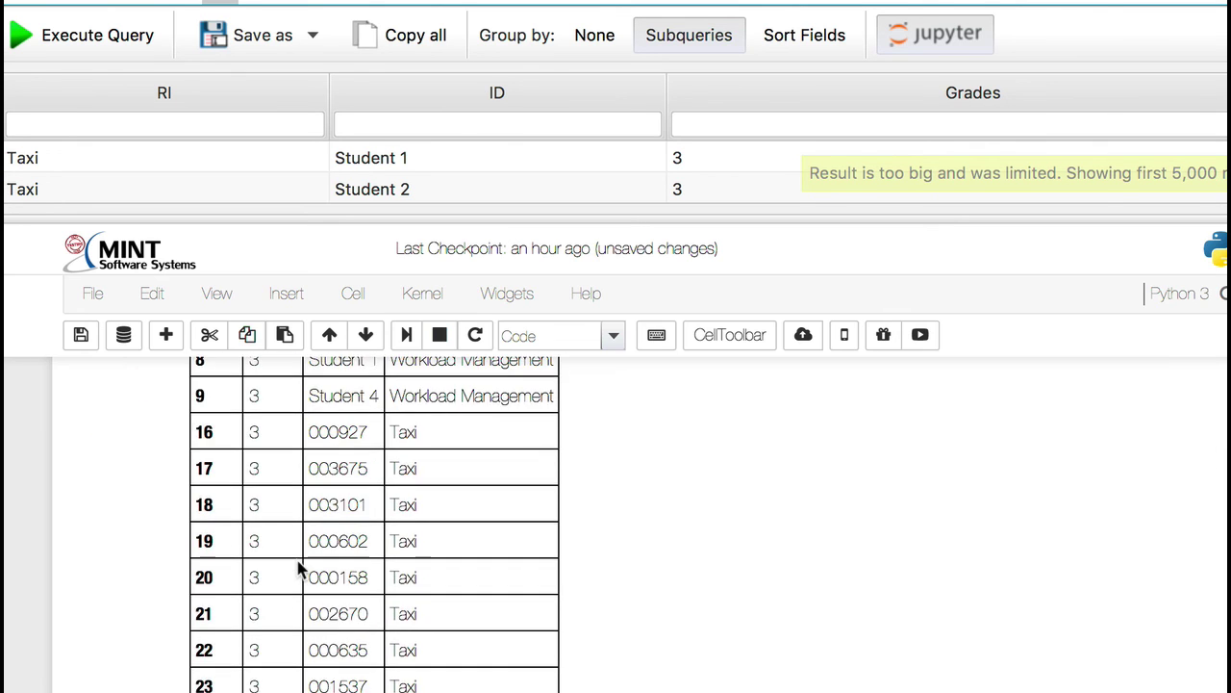
pyautogui.scroll(8, 289, 592)
pyautogui.scroll(-10, 280, 616)
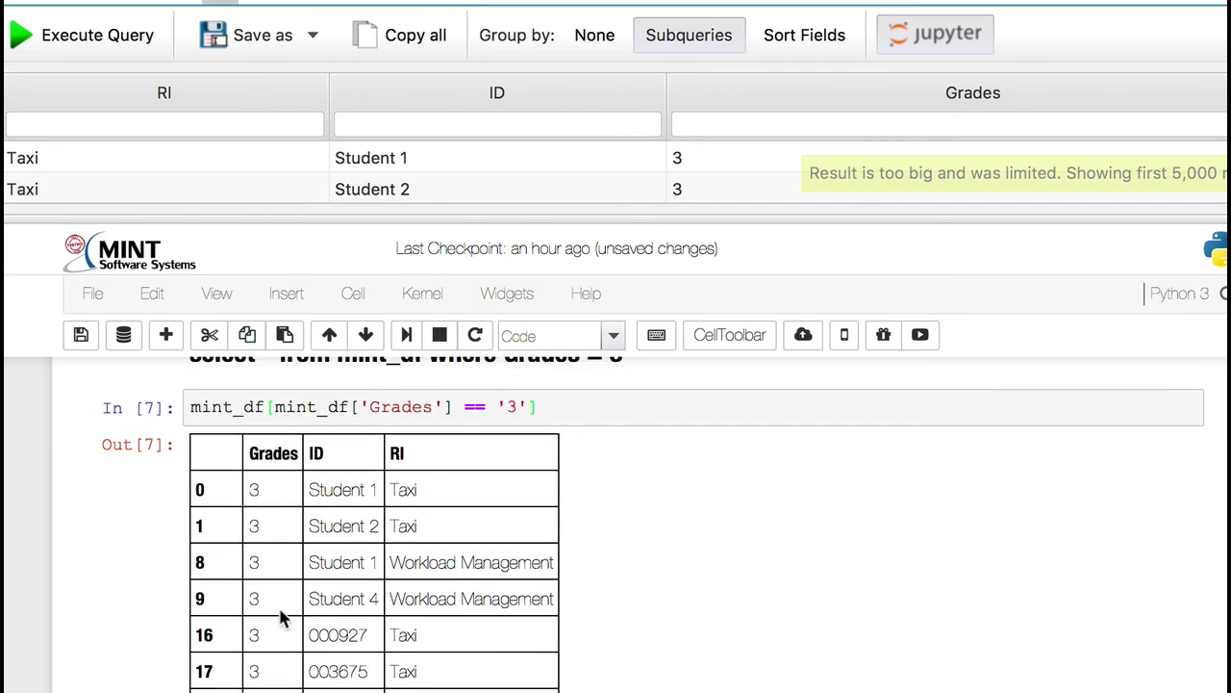
pyautogui.scroll(8, 281, 616)
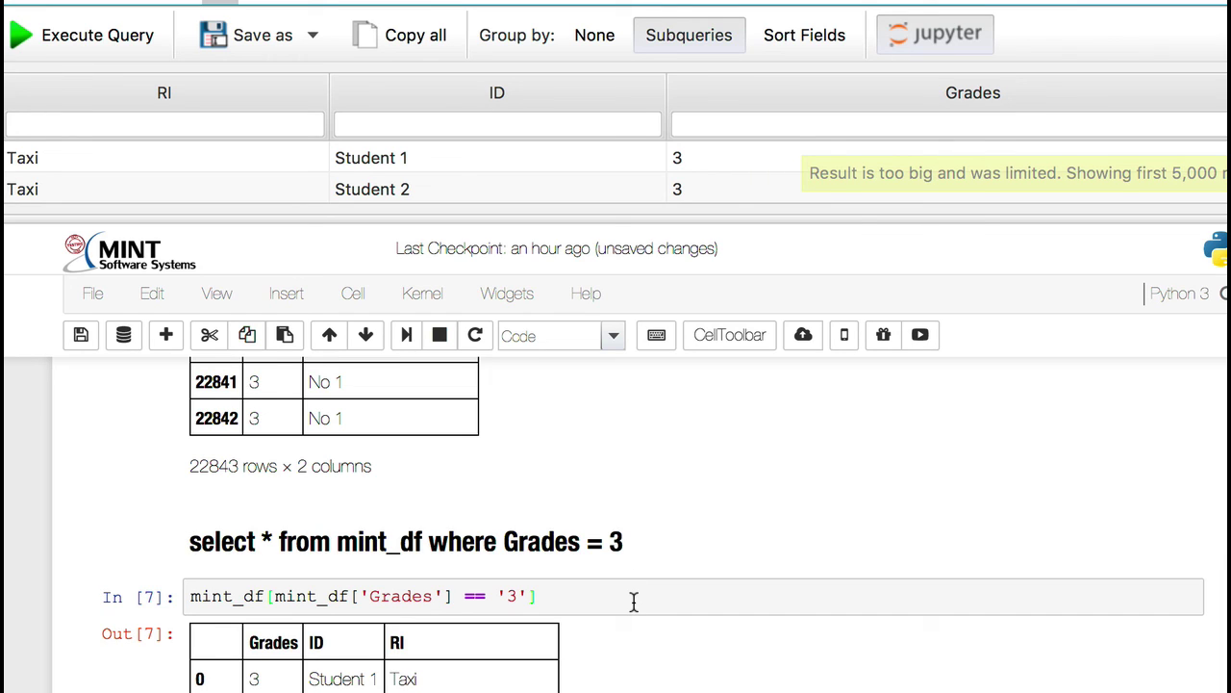
# Step: Copy the expression mint_df[mint_df['Grades'] == '3'] into the empty cell below its output table
pyautogui.moveTo(544, 596); pyautogui.dragTo(177, 598)
pyautogui.hotkey('ctrl', 'c')
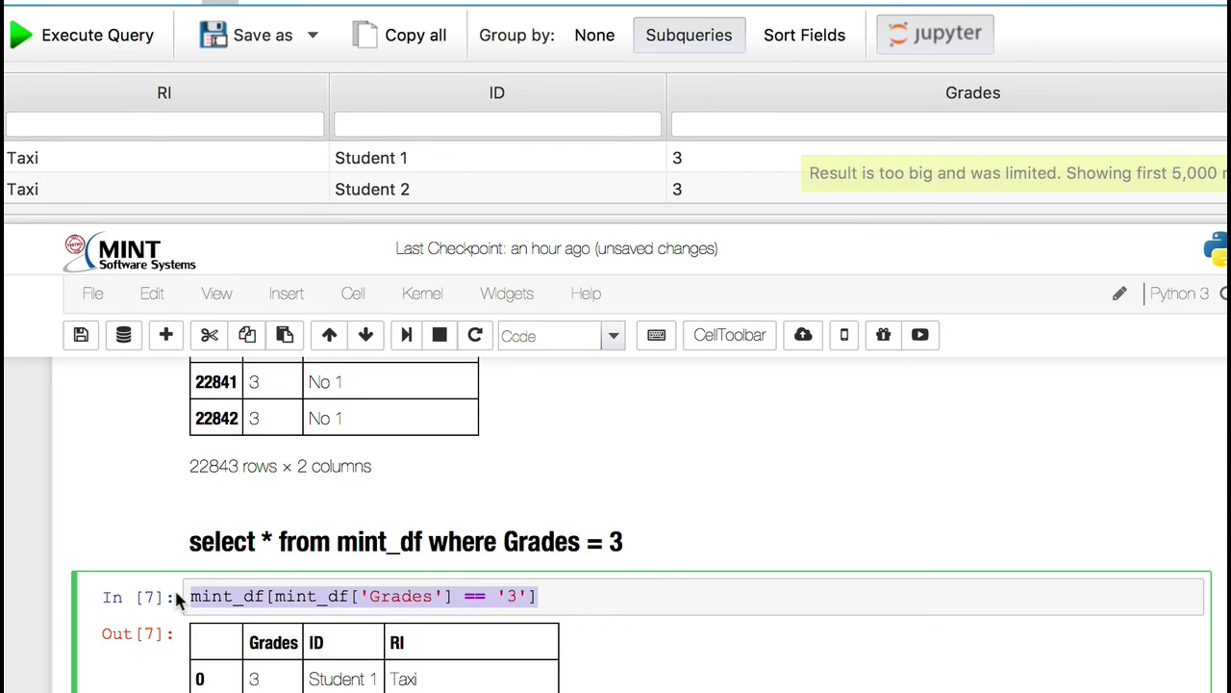
pyautogui.scroll(-20, 671, 627)
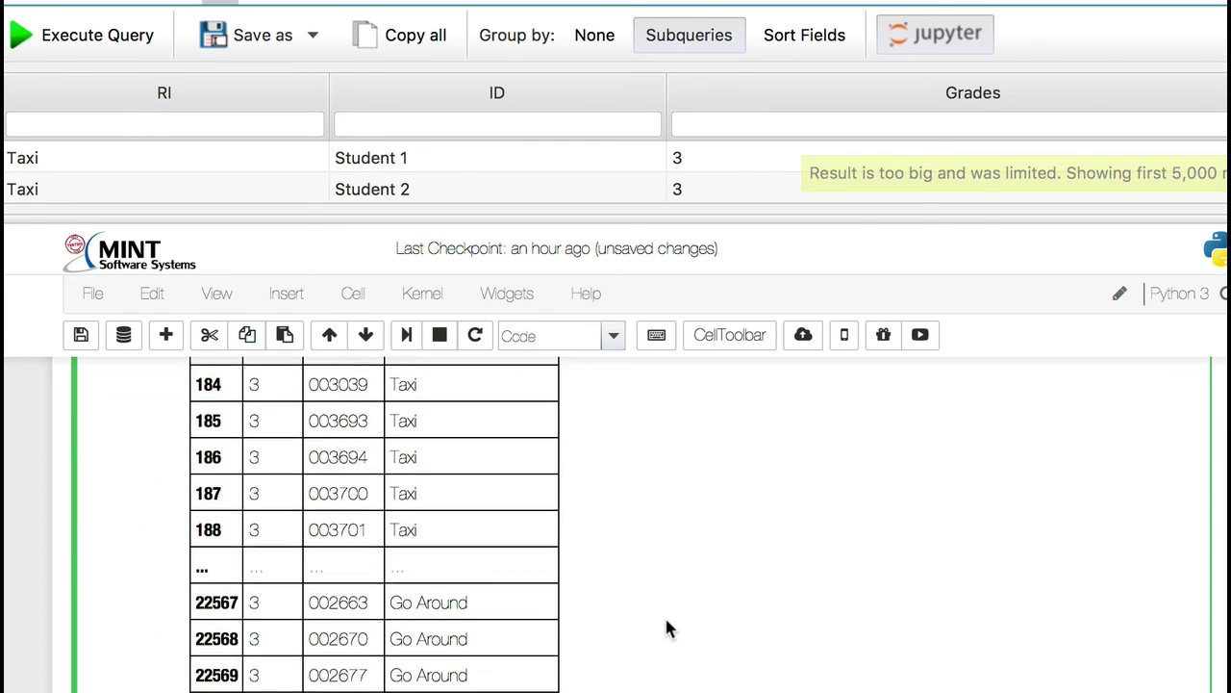
pyautogui.scroll(-2, 668, 621)
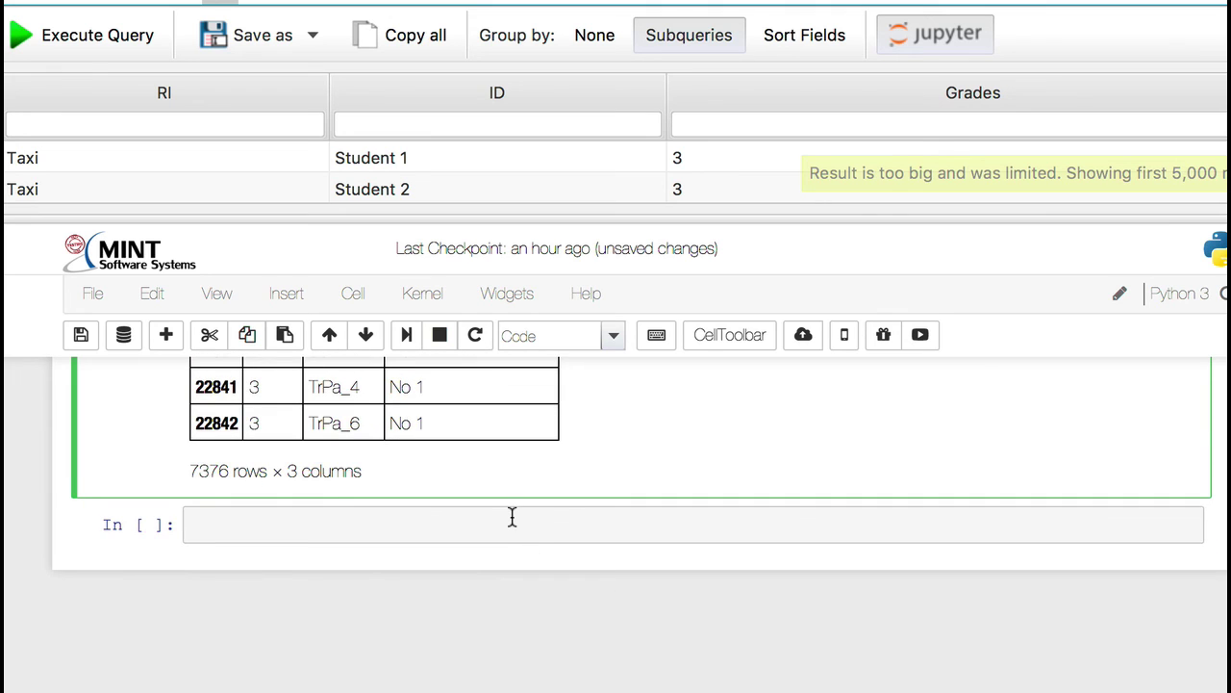
pyautogui.click(512, 517)
pyautogui.hotkey('ctrl', 'v')
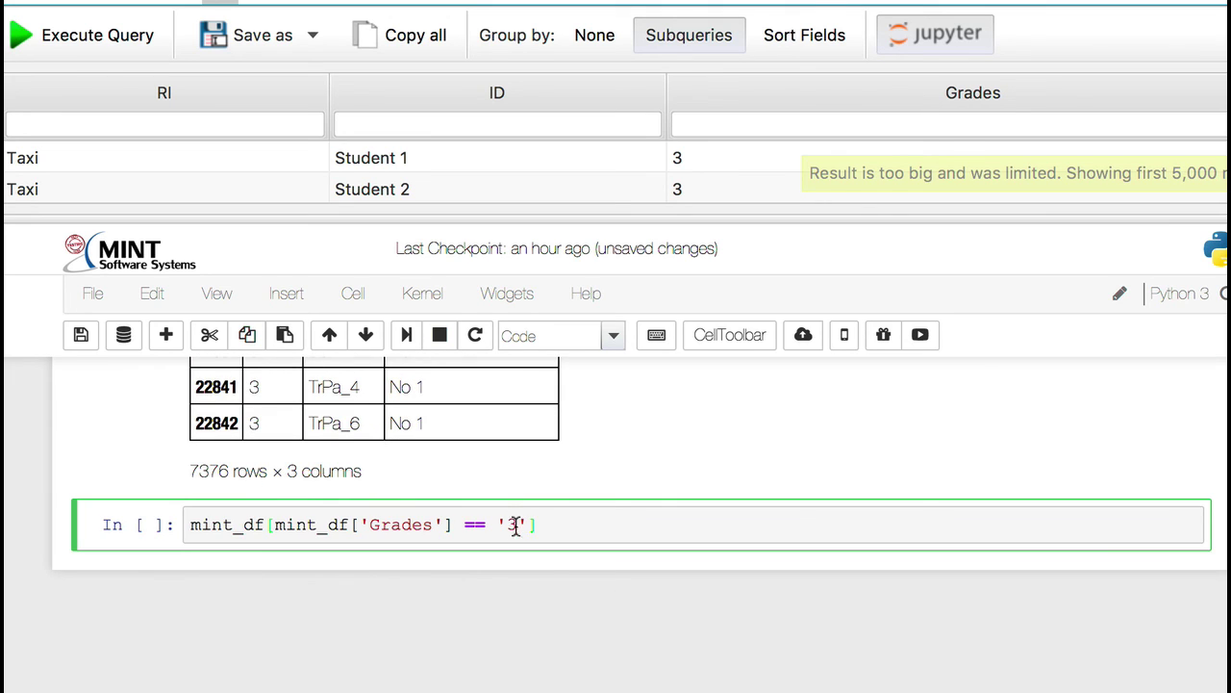
# Step: Change the copied filter to mint_df[mint_df['Grades'] > 3], comparing with an unquoted number, and try to run it
pyautogui.doubleClick(468, 521)
pyautogui.write('>')
pyautogui.click(494, 524)
pyautogui.press('BackSpace')
pyautogui.press('Right')
pyautogui.press('Right')
pyautogui.press('BackSpace')
pyautogui.hotkey('shift', 'Return')
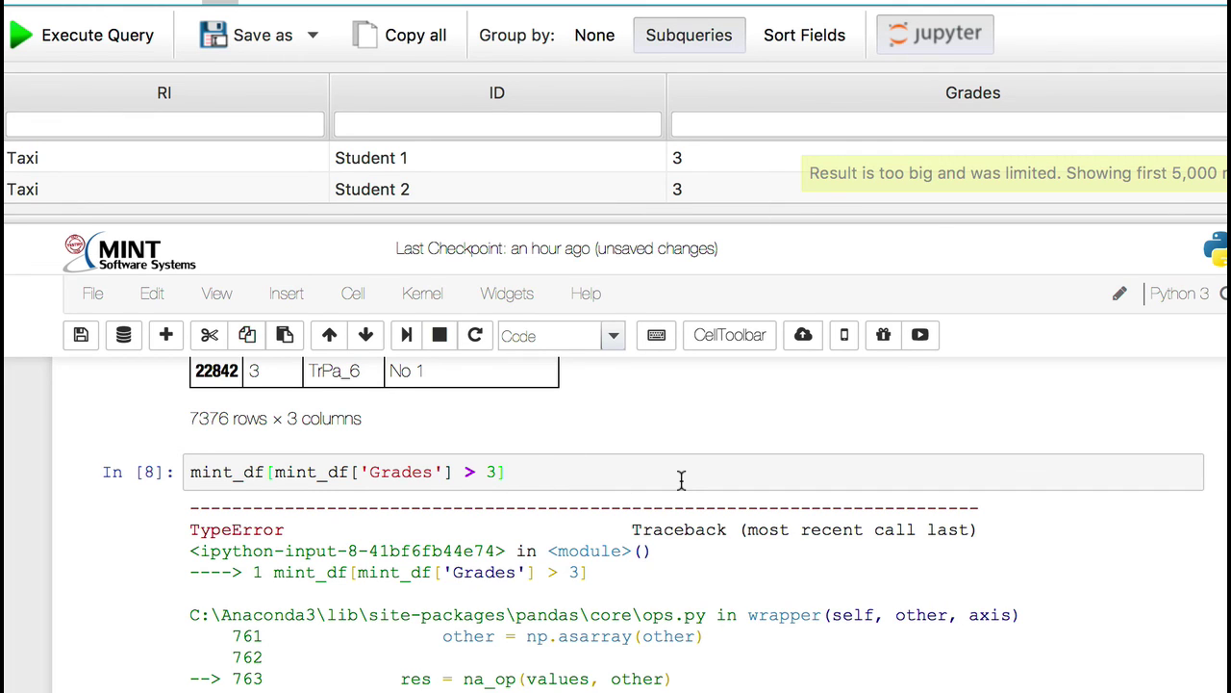
# Step: Remove the cell containing mint_df[mint_df['Grades'] > 3] together with its error output
pyautogui.scroll(1, 681, 480)
pyautogui.click(618, 480)
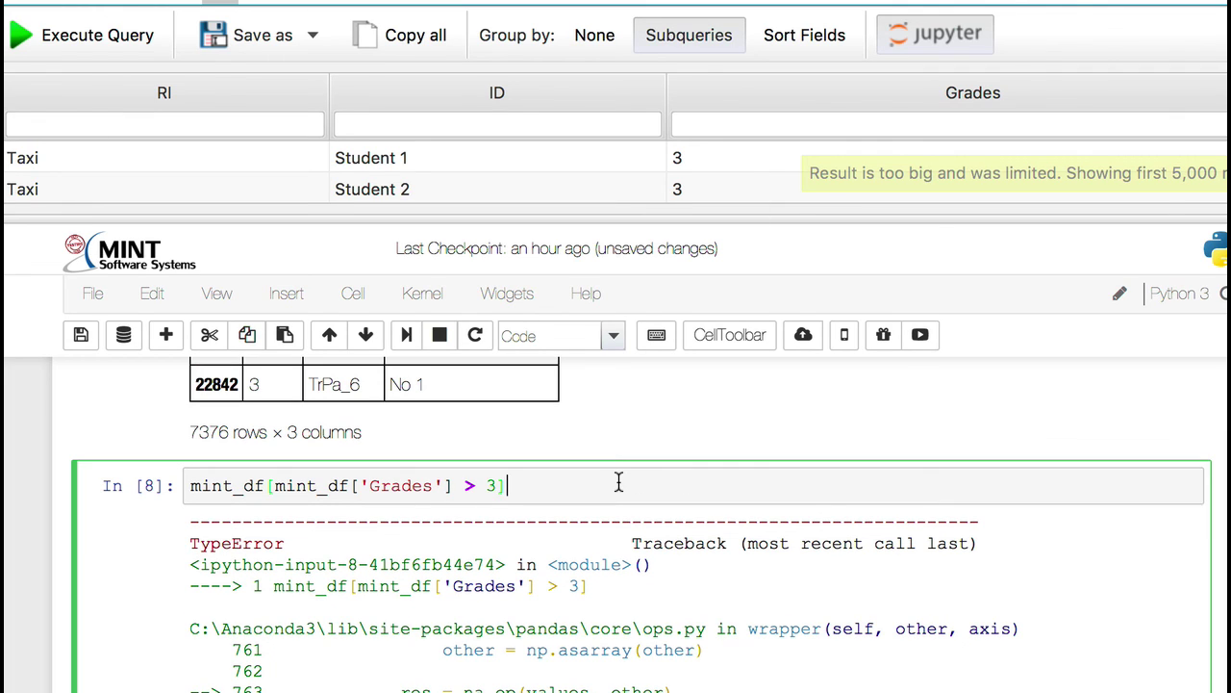
pyautogui.click(211, 336)
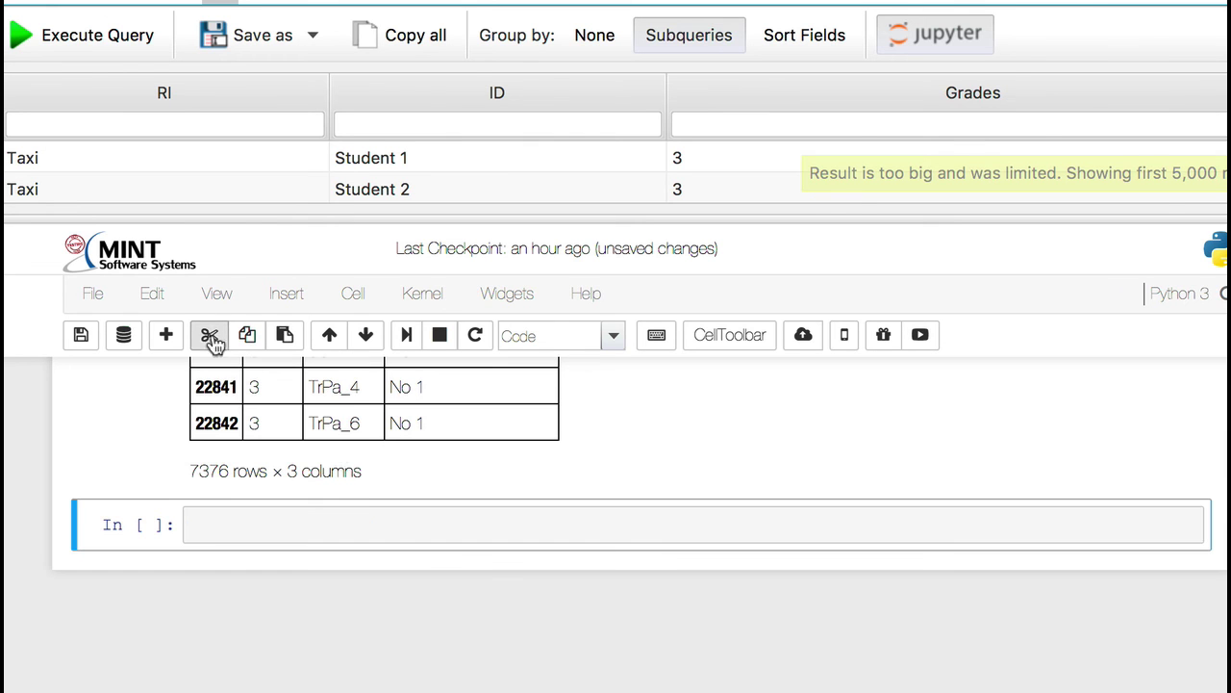
# Step: Save the notebook with a new checkpoint
pyautogui.scroll(10, 160, 406)
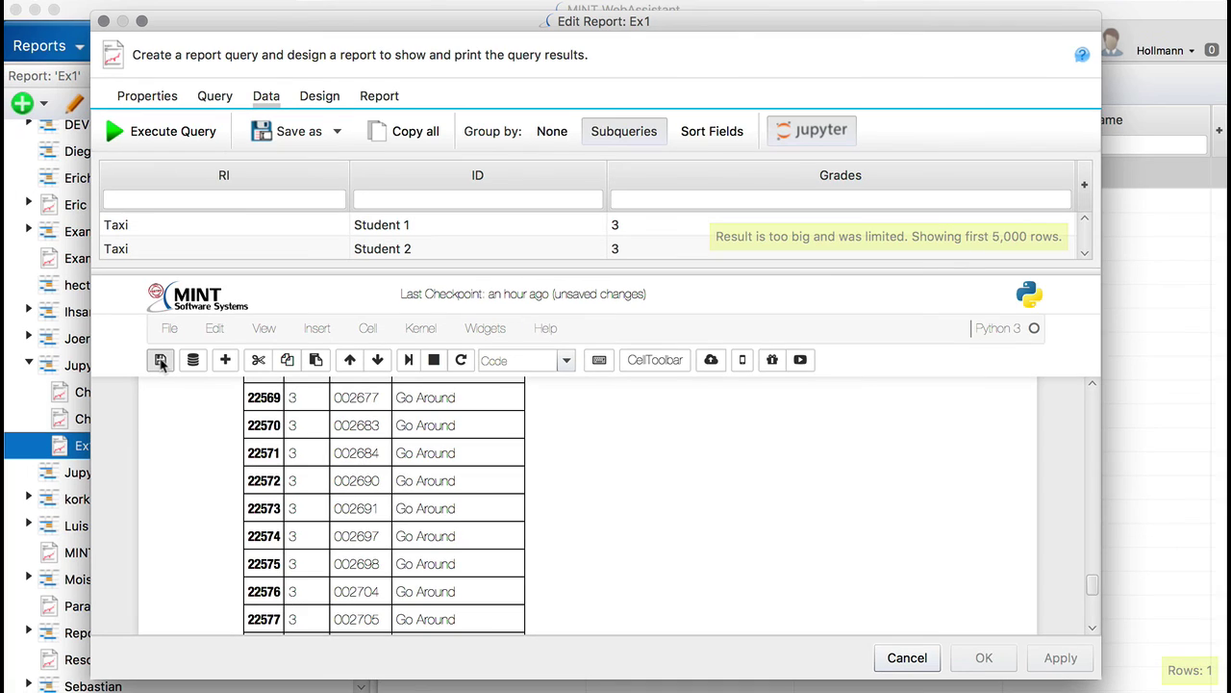
pyautogui.click(161, 359)
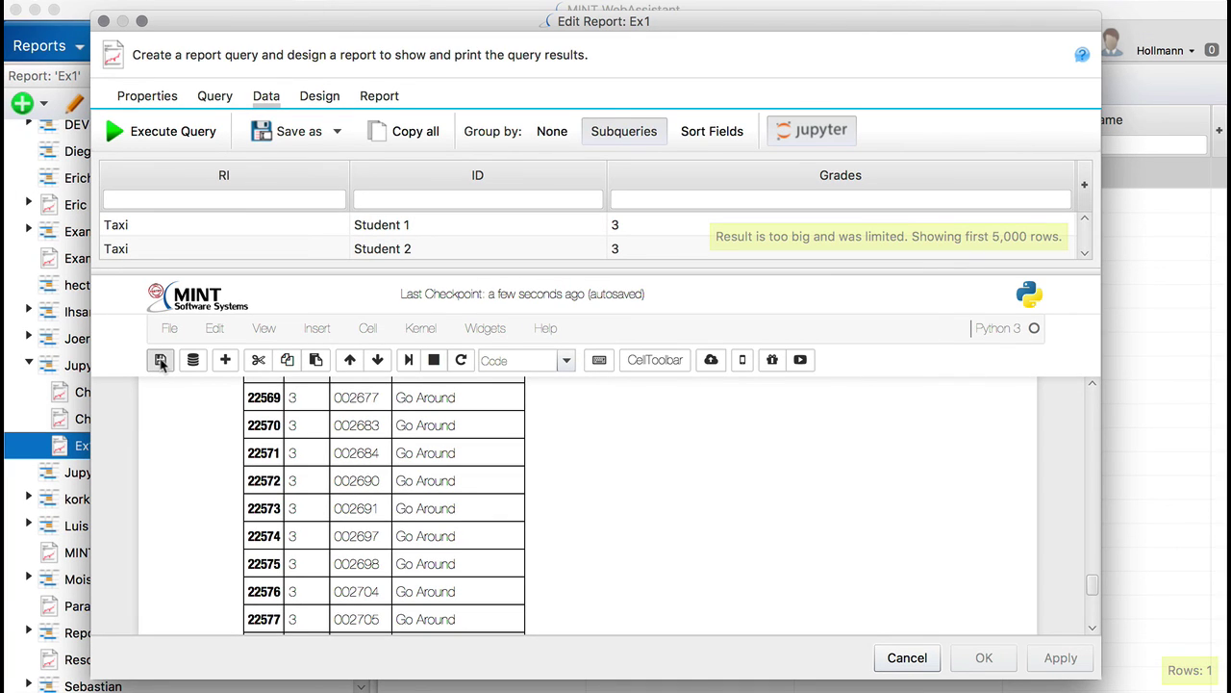